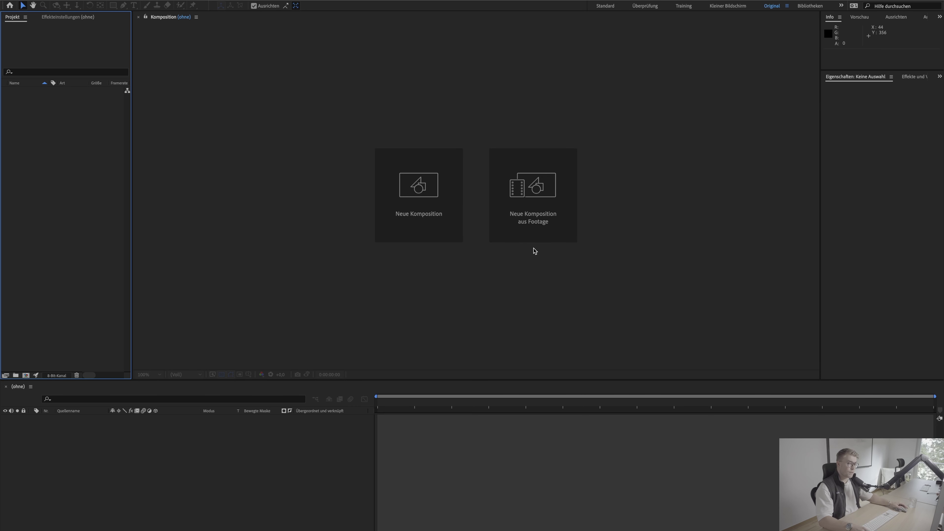
Make a new comp called 'Logo Animation' at 1920×1080, 60 fps, 10 seconds long
{"action": "left_click", "coordinate": [432, 198]}
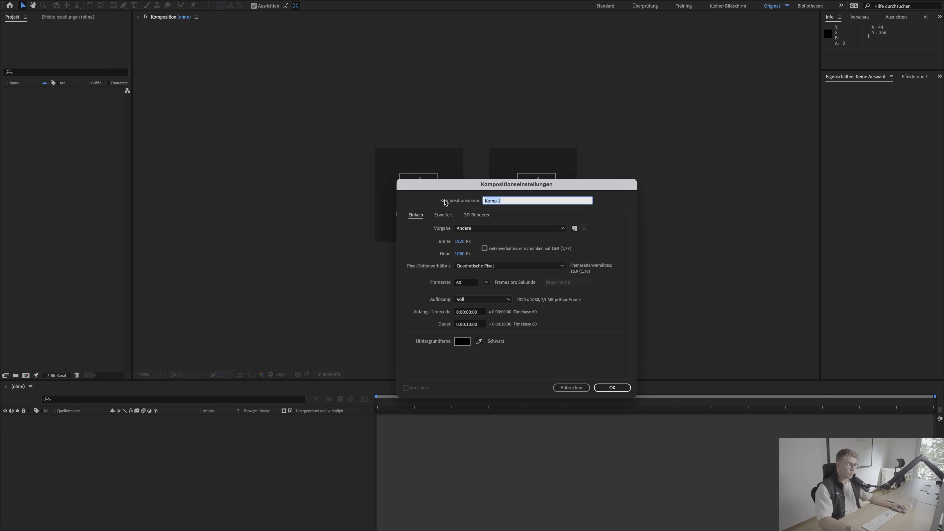
{"action": "type", "text": "LO"}
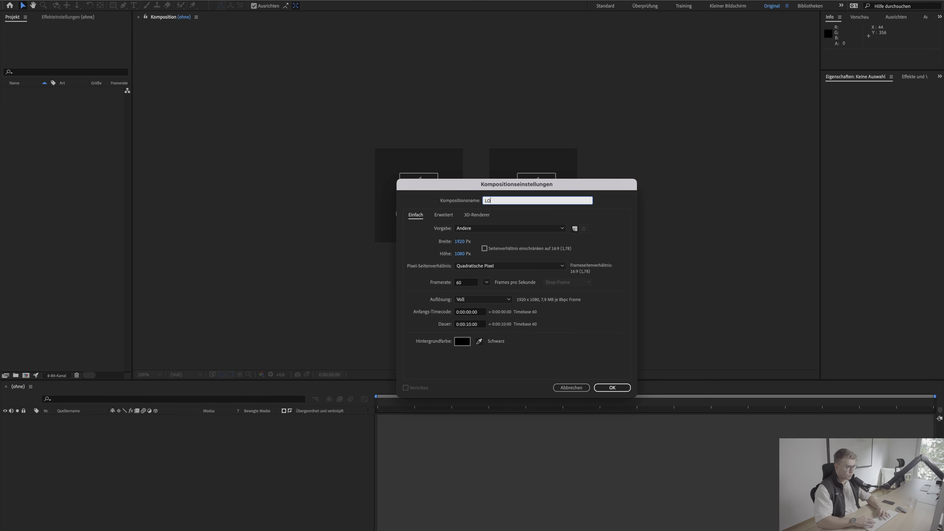
{"action": "type", "text": "go "}
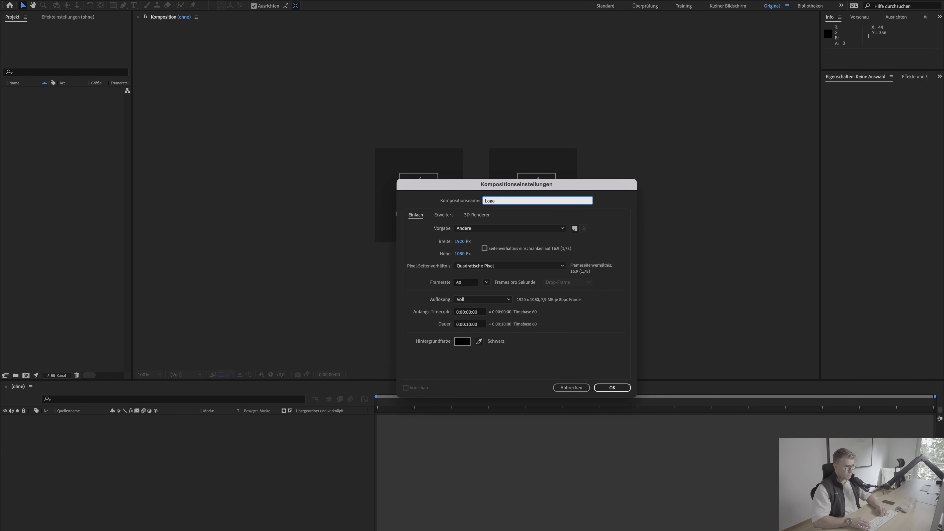
{"action": "type", "text": "Animation"}
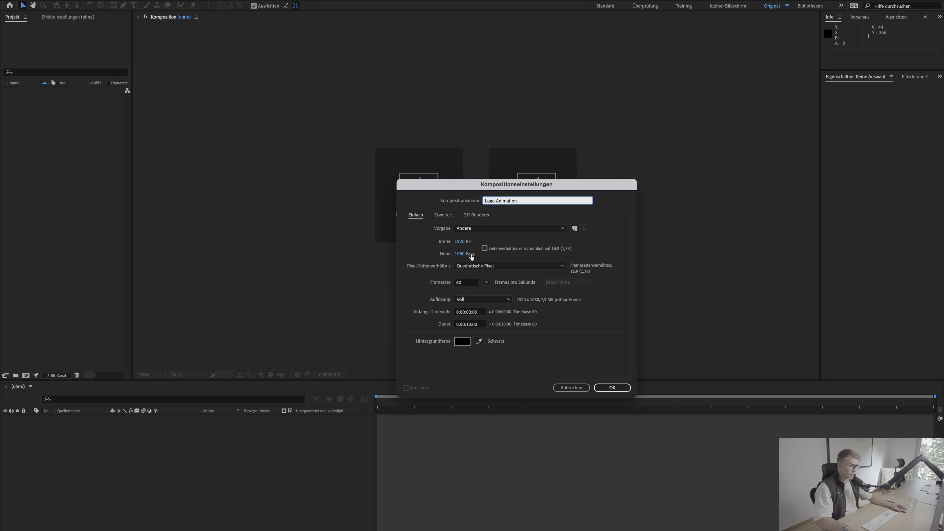
{"action": "left_click", "coordinate": [468, 284]}
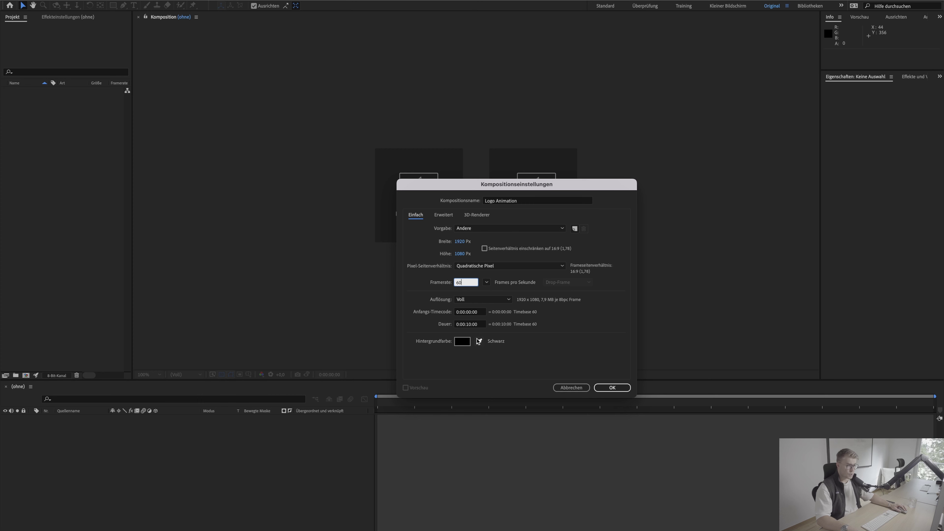
{"action": "left_click", "coordinate": [612, 389]}
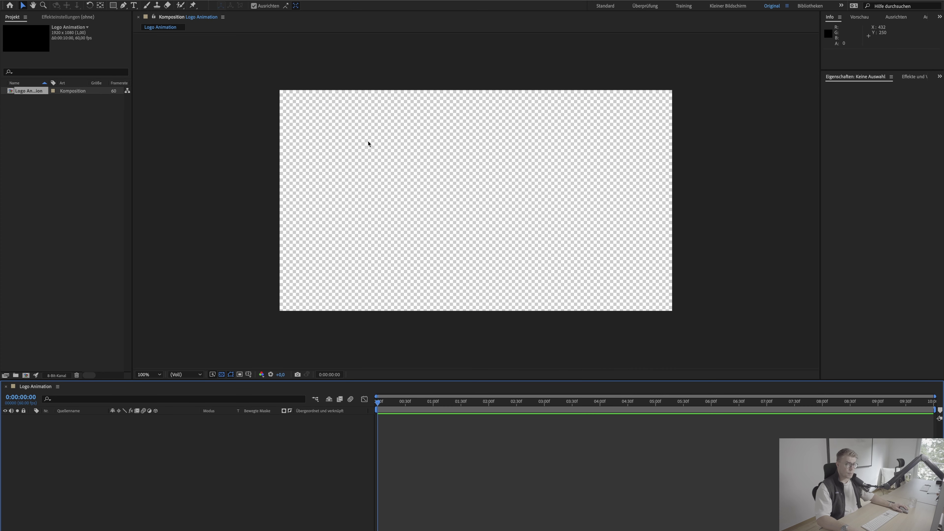
Import Logo Animation.ai as a composition and add Logo Animation 2 to the timeline
{"action": "left_click_drag", "start_coordinate": [331, 210], "coordinate": [87, 146]}
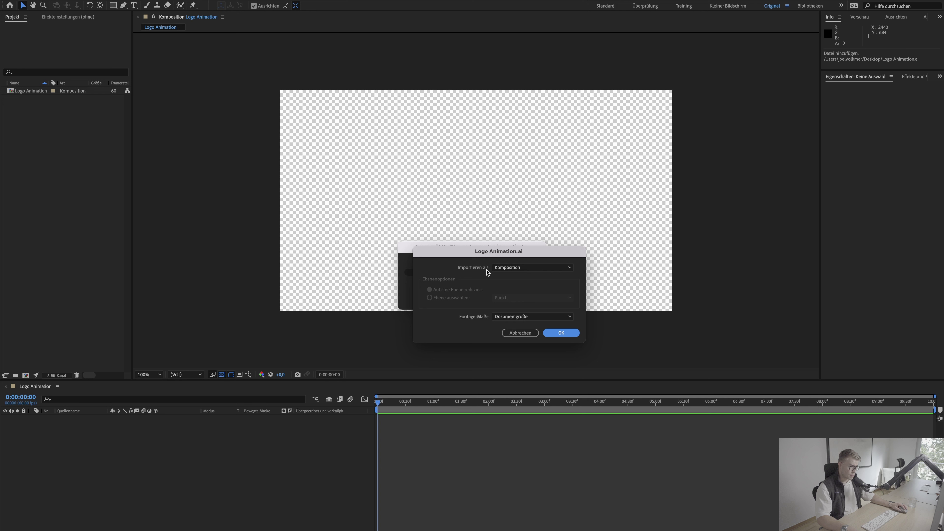
{"action": "left_click", "coordinate": [508, 269]}
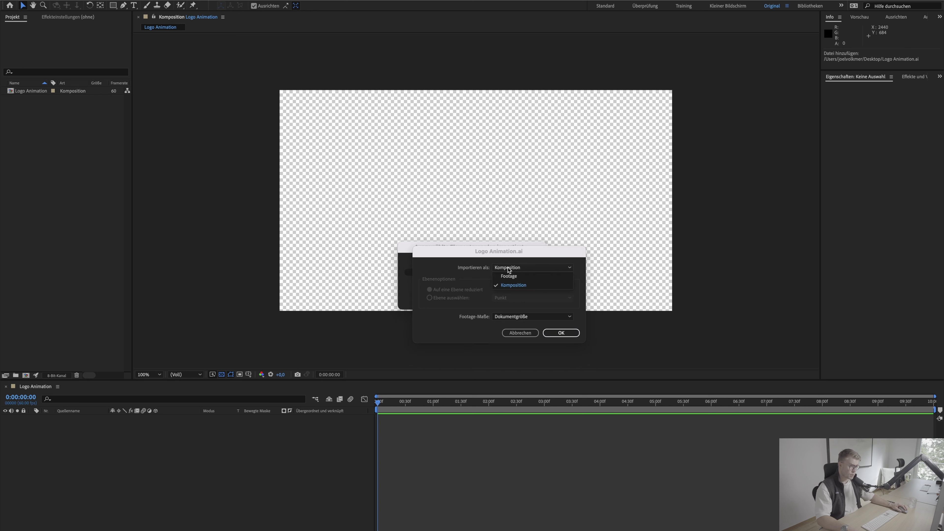
{"action": "left_click", "coordinate": [515, 284]}
{"action": "left_click", "coordinate": [559, 332]}
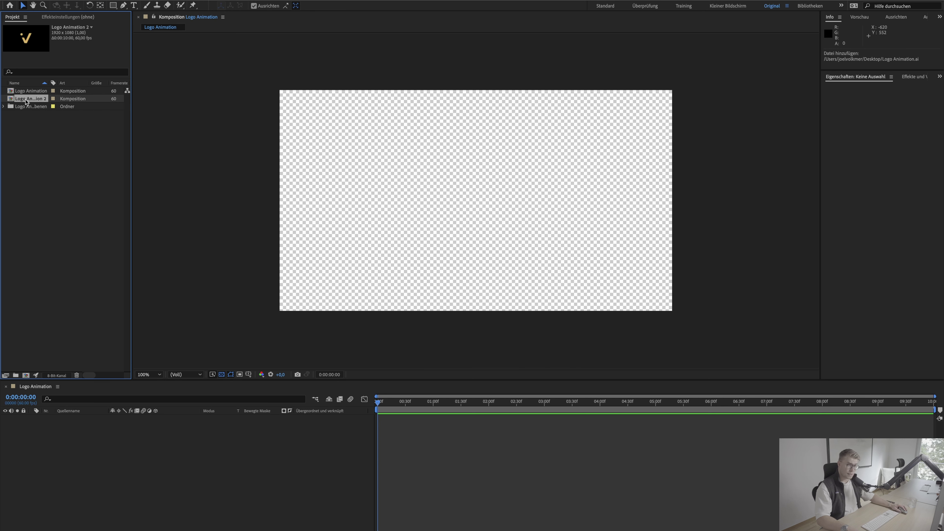
{"action": "left_click_drag", "start_coordinate": [26, 102], "coordinate": [97, 443]}
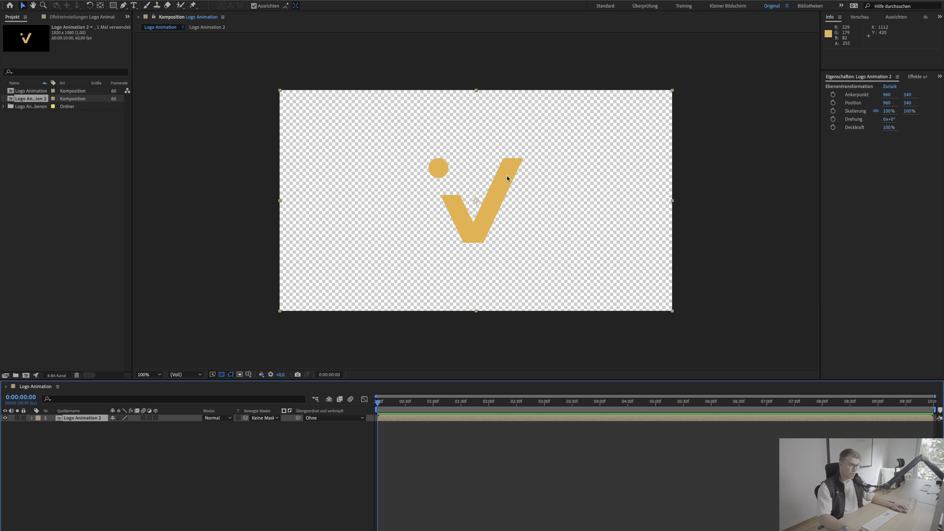
Create a black solid named BG and move it beneath the Logo Animation 2 layer
{"action": "left_click", "coordinate": [200, 480]}
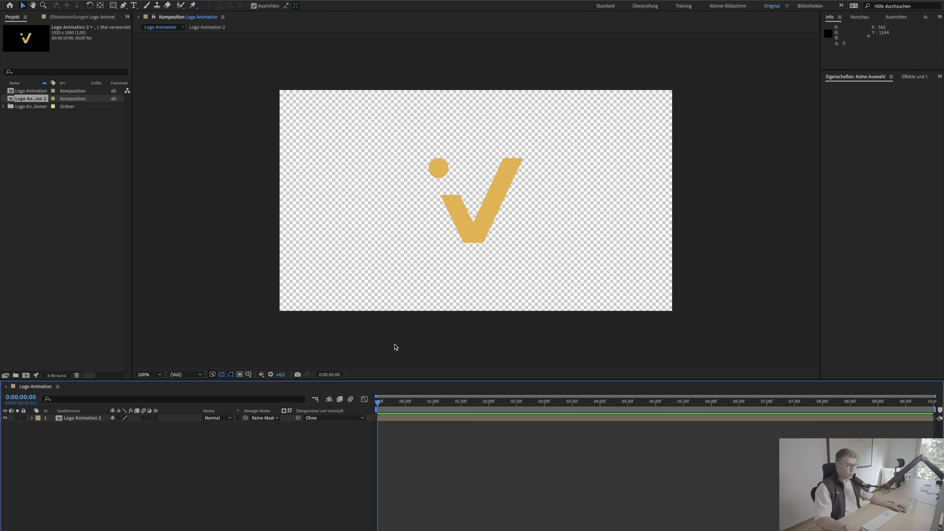
{"action": "right_click", "coordinate": [86, 451]}
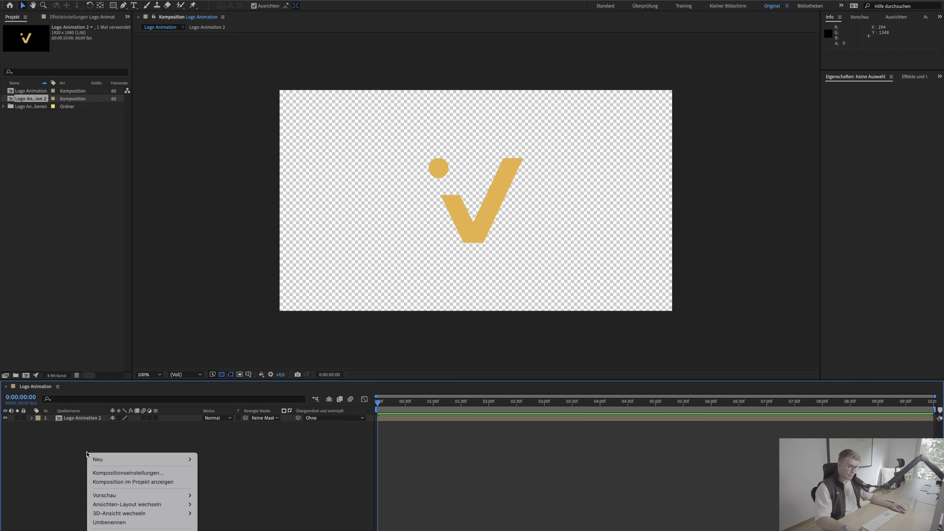
{"action": "mouse_move", "coordinate": [108, 458]}
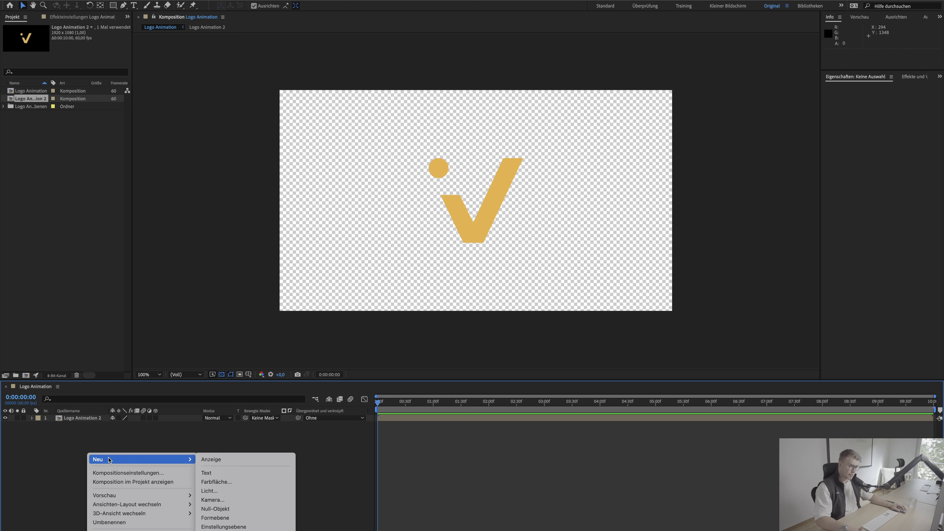
{"action": "left_click", "coordinate": [223, 483]}
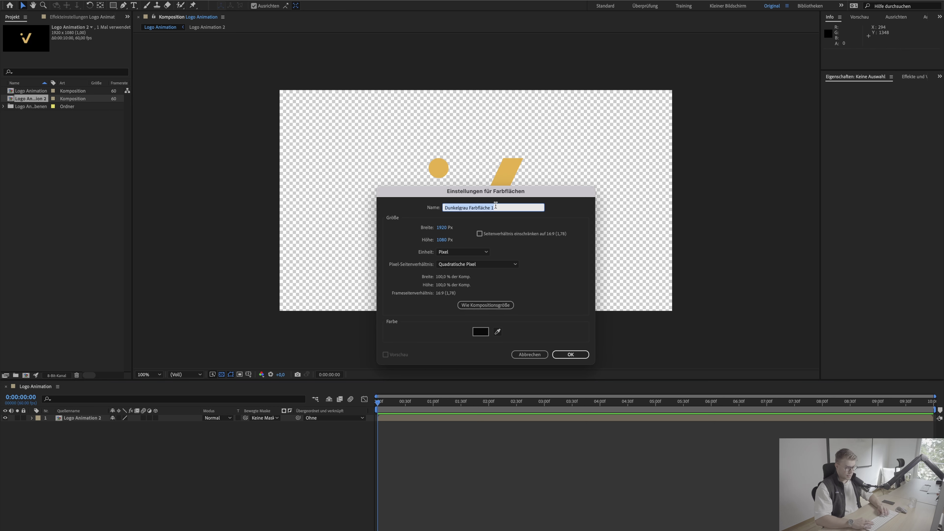
{"action": "type", "text": "BG"}
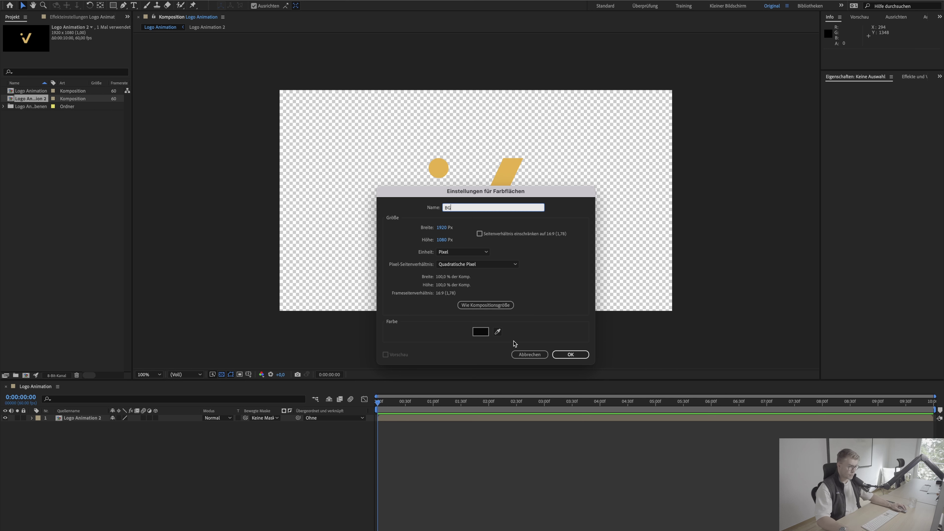
{"action": "left_click", "coordinate": [571, 354]}
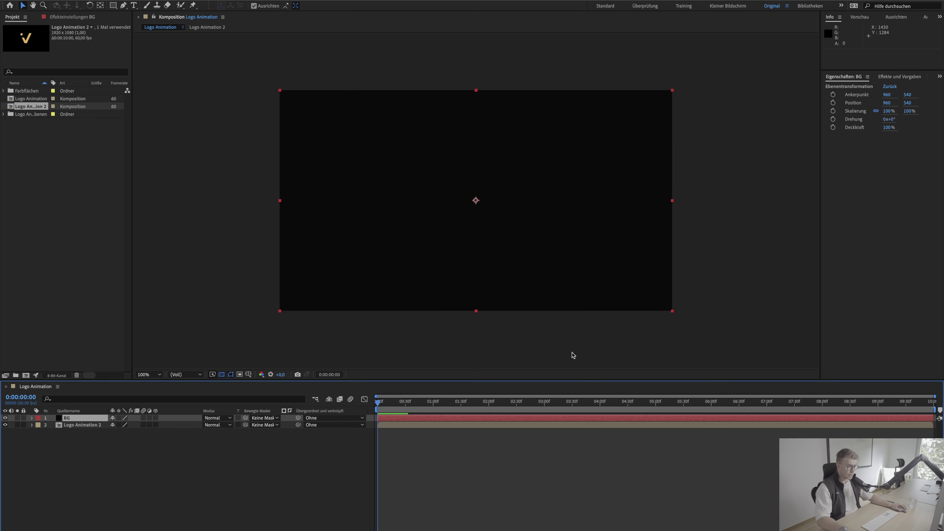
{"action": "left_click", "coordinate": [73, 443]}
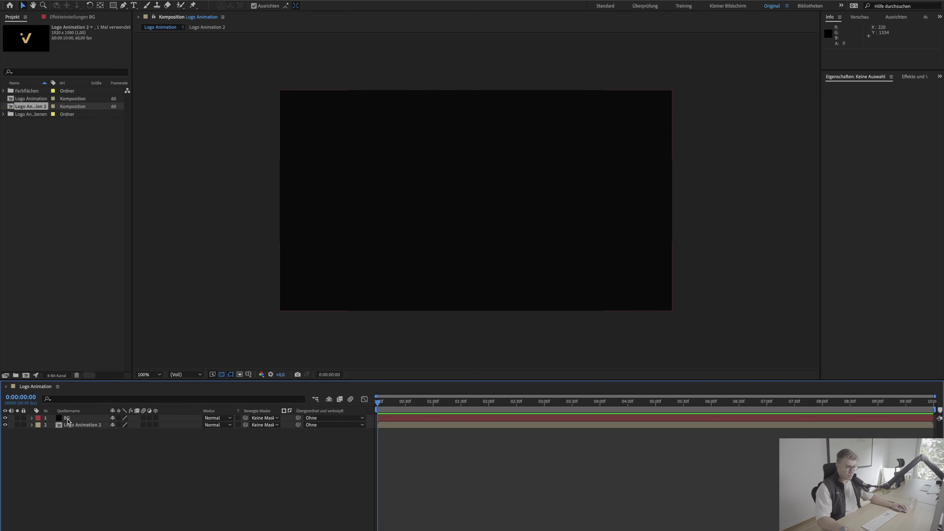
{"action": "left_click_drag", "start_coordinate": [66, 418], "coordinate": [69, 430]}
{"action": "left_click", "coordinate": [75, 462]}
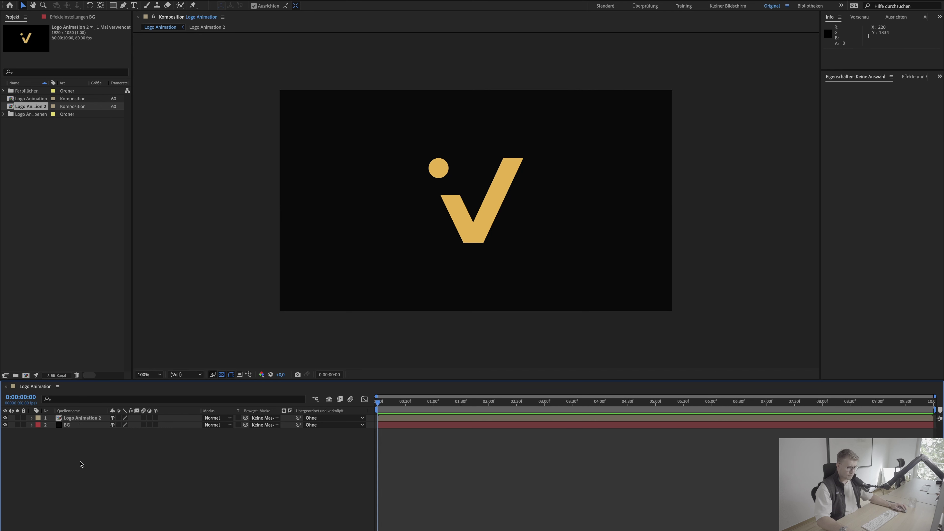
Inside Logo Animation 2, precompose the Logo layer as 'Logo' with all attributes moved
{"action": "double_click", "coordinate": [75, 419]}
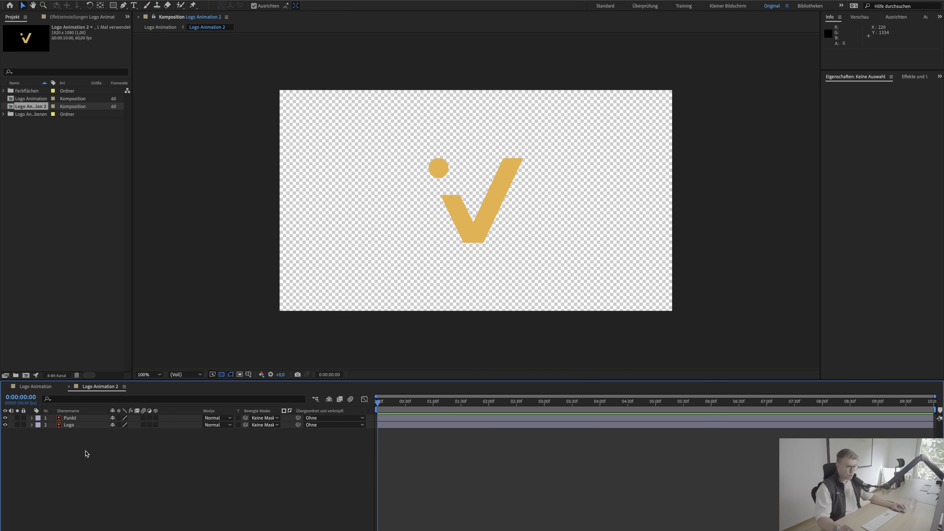
{"action": "left_click", "coordinate": [75, 419]}
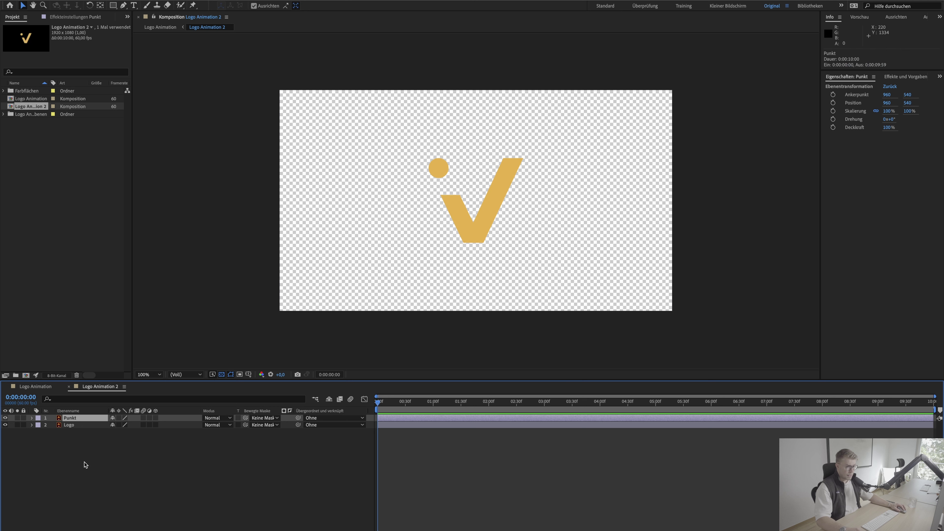
{"action": "left_click", "coordinate": [85, 463]}
{"action": "left_click", "coordinate": [77, 425]}
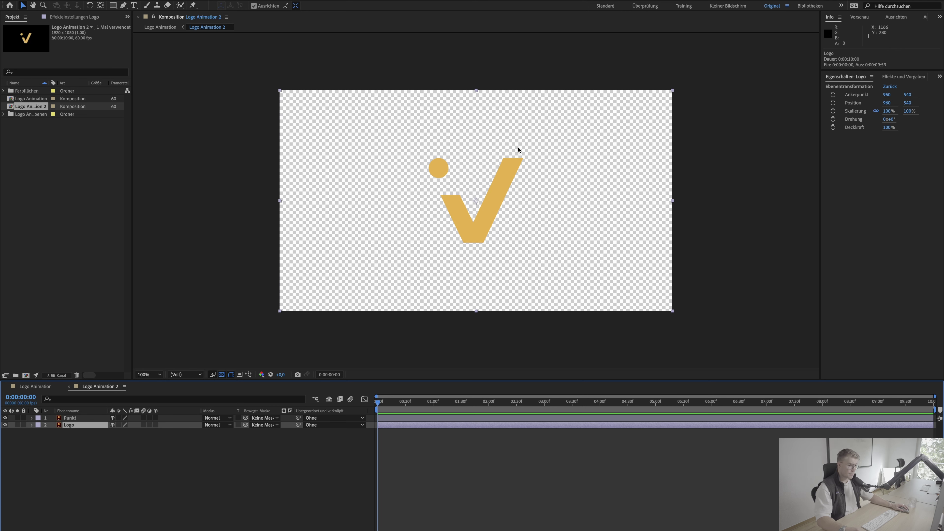
{"action": "right_click", "coordinate": [66, 427]}
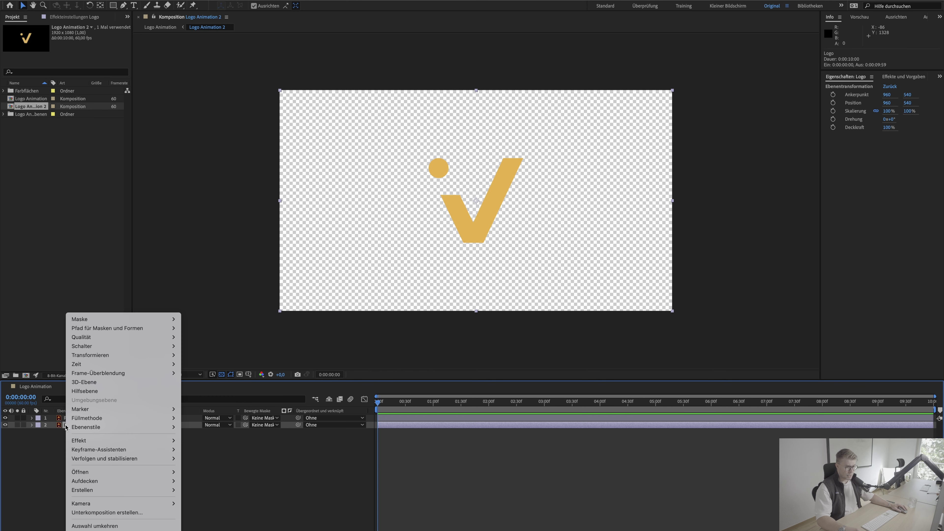
{"action": "left_click", "coordinate": [127, 513]}
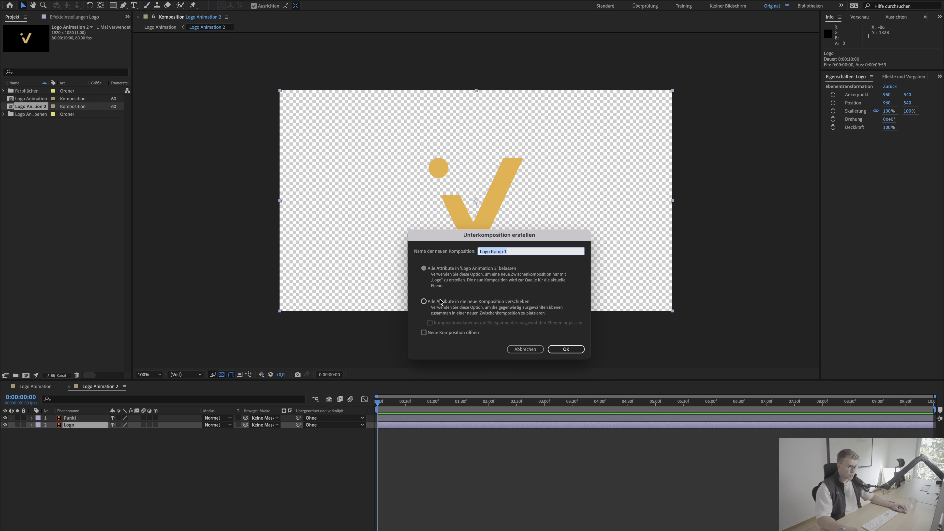
{"action": "left_click", "coordinate": [511, 251]}
{"action": "key", "text": "BackSpace"}
{"action": "left_click", "coordinate": [424, 301]}
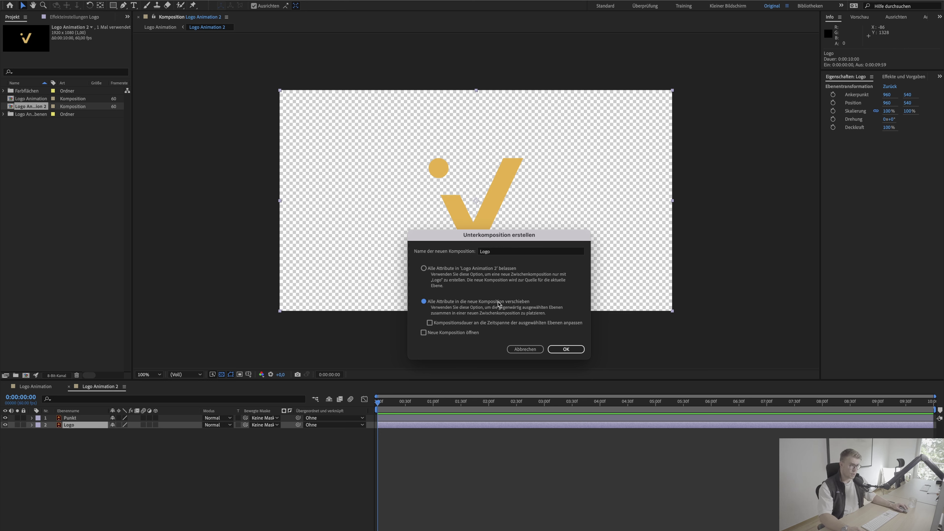
{"action": "left_click", "coordinate": [560, 350]}
{"action": "left_click", "coordinate": [108, 482]}
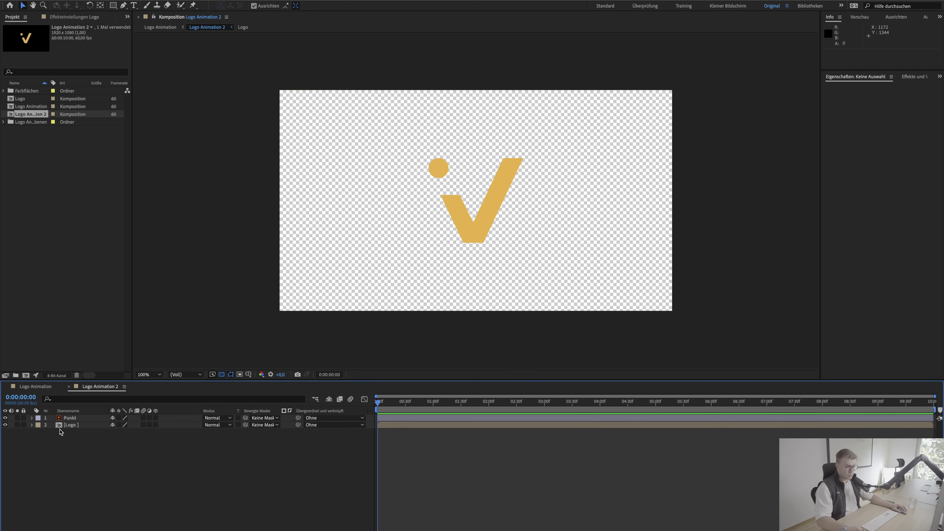
Open the Logo precomp and draw a three-point pen path along the checkmark
{"action": "double_click", "coordinate": [71, 425]}
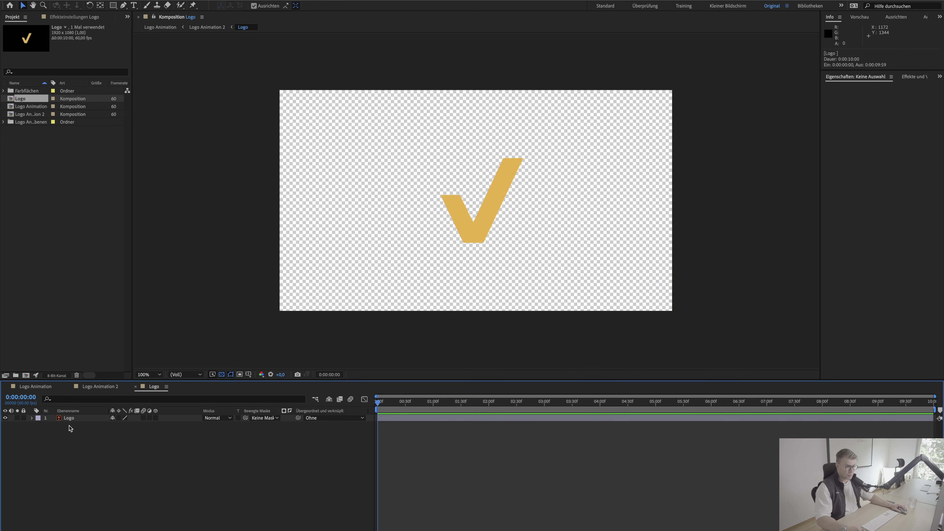
{"action": "left_click", "coordinate": [74, 418]}
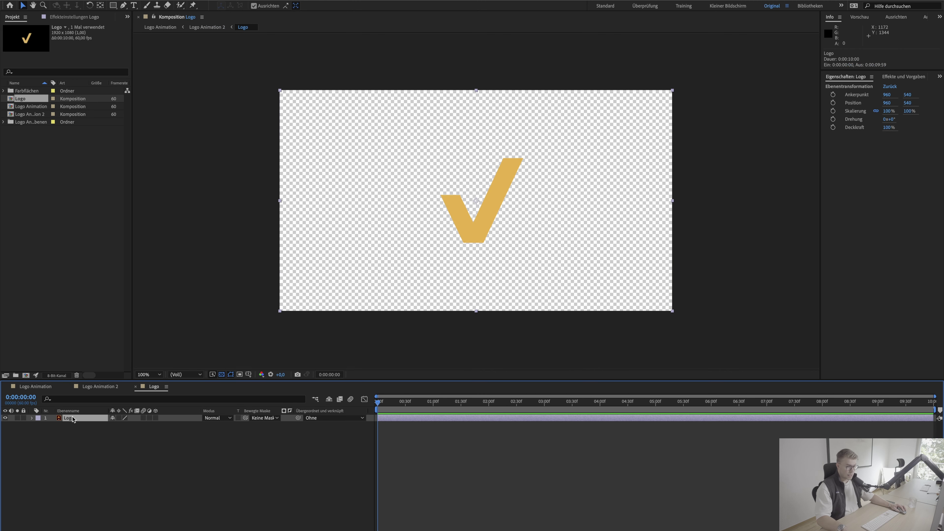
{"action": "scroll", "coordinate": [501, 183], "scroll_direction": "up", "scroll_amount": 1}
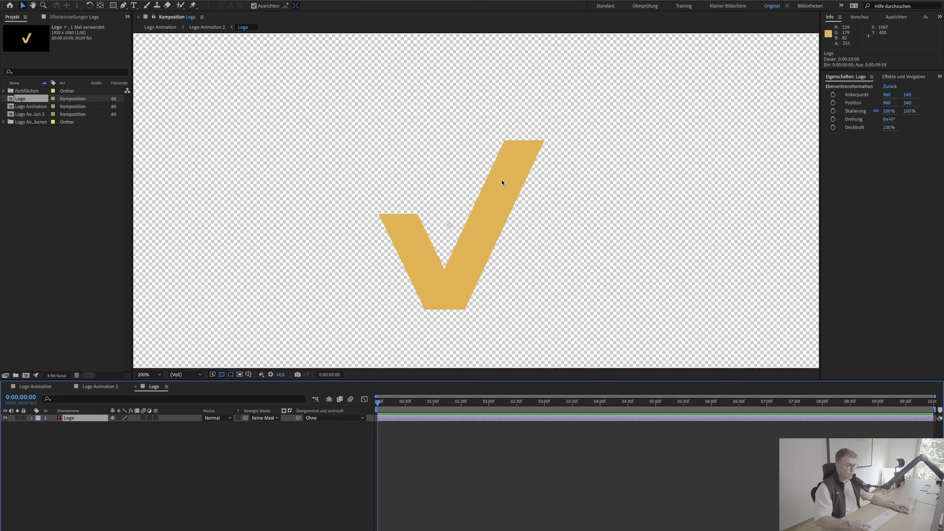
{"action": "left_click", "coordinate": [135, 484]}
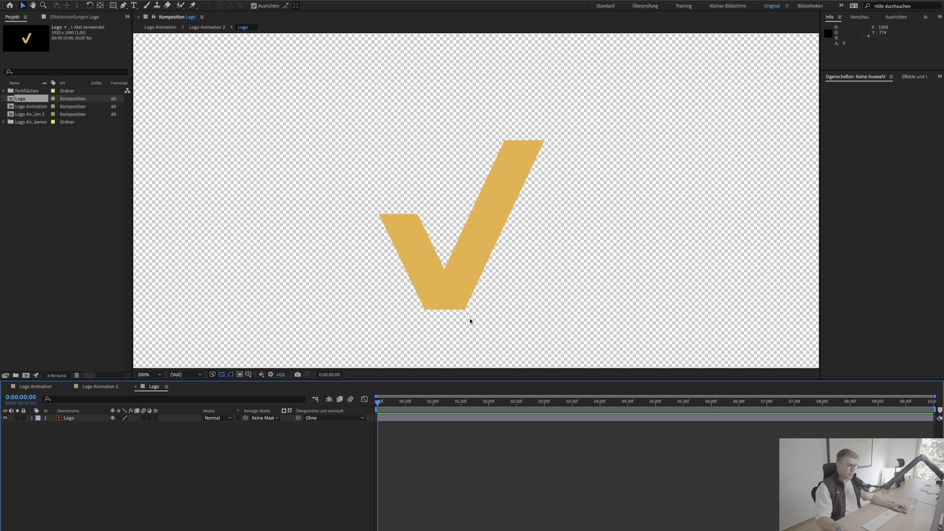
{"action": "left_click", "coordinate": [123, 6]}
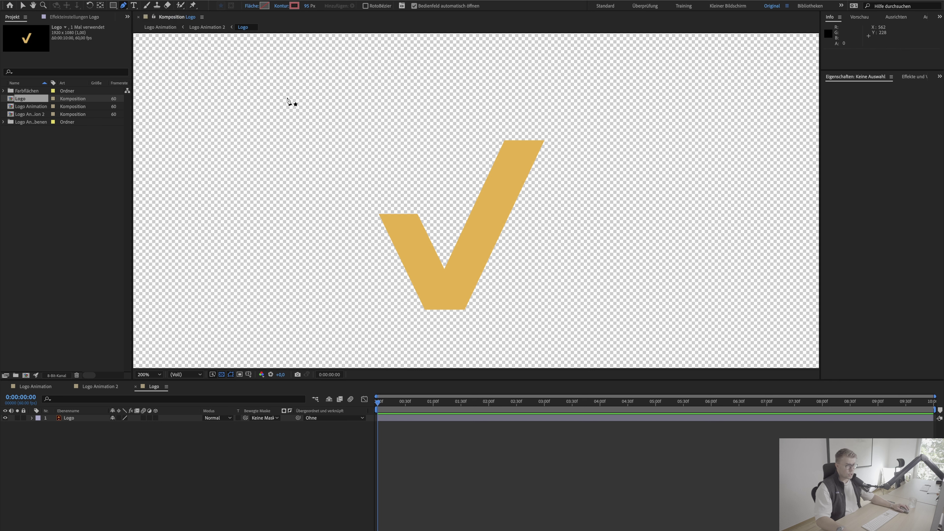
{"action": "left_click", "coordinate": [395, 208]}
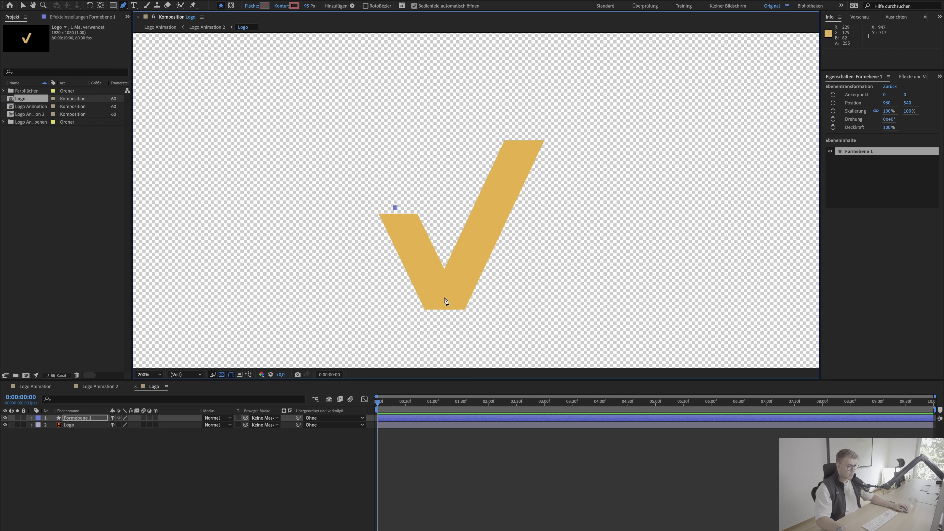
{"action": "left_click", "coordinate": [445, 299]}
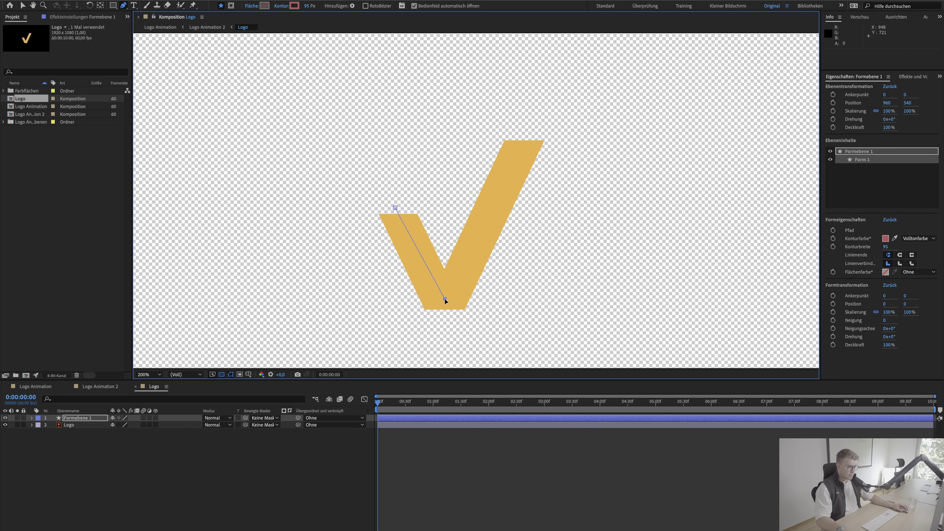
{"action": "left_click", "coordinate": [530, 138]}
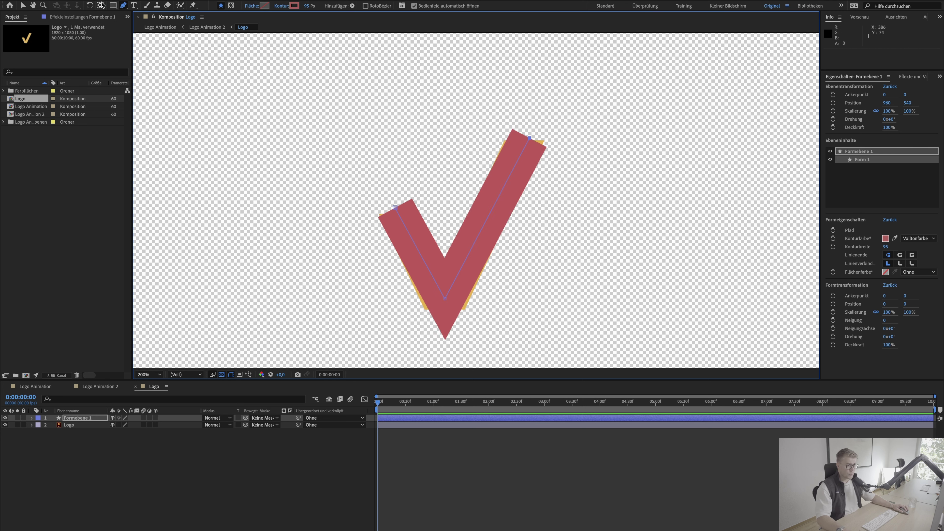
{"action": "left_click", "coordinate": [23, 5]}
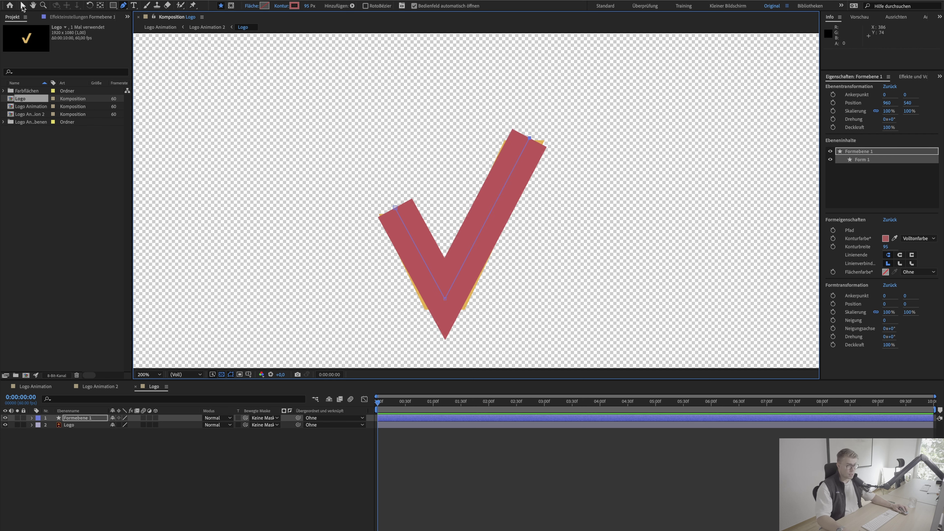
Lower the bottom point, extend the right arm, and thicken the stroke to about 97 px
{"action": "left_click", "coordinate": [395, 209]}
{"action": "left_click", "coordinate": [395, 208]}
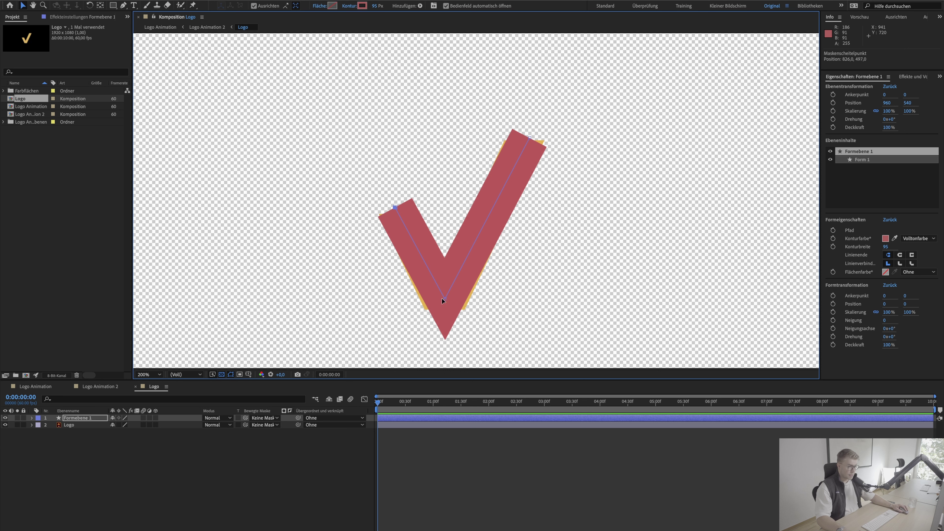
{"action": "left_click_drag", "start_coordinate": [444, 300], "coordinate": [444, 307]}
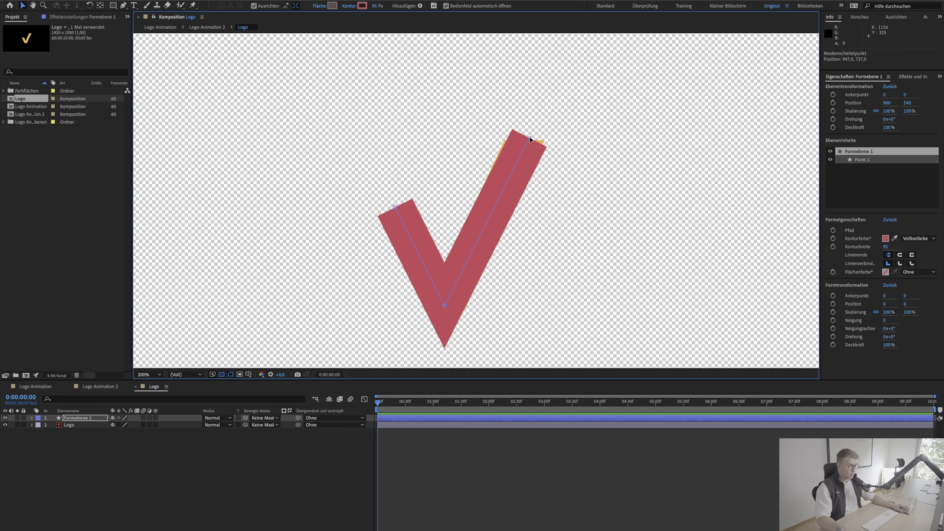
{"action": "left_click_drag", "start_coordinate": [529, 138], "coordinate": [532, 122]}
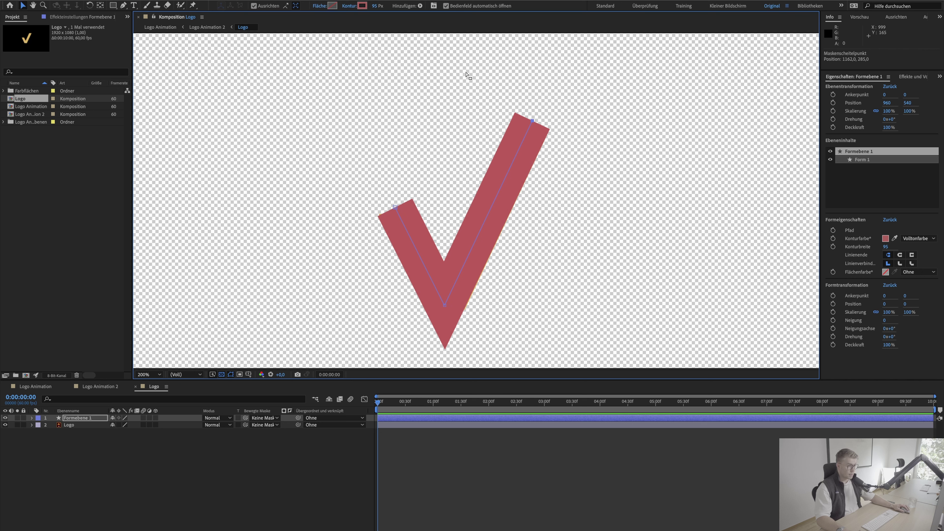
{"action": "left_click_drag", "start_coordinate": [373, 10], "coordinate": [373, 7]}
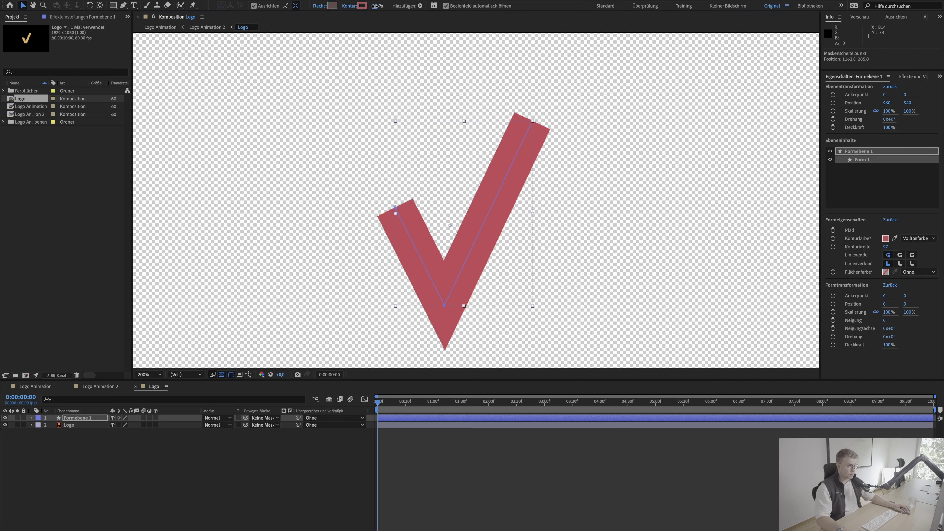
Try an orange stroke colour, cancel it, and shift the shape aside to reveal the logo
{"action": "left_click", "coordinate": [362, 5]}
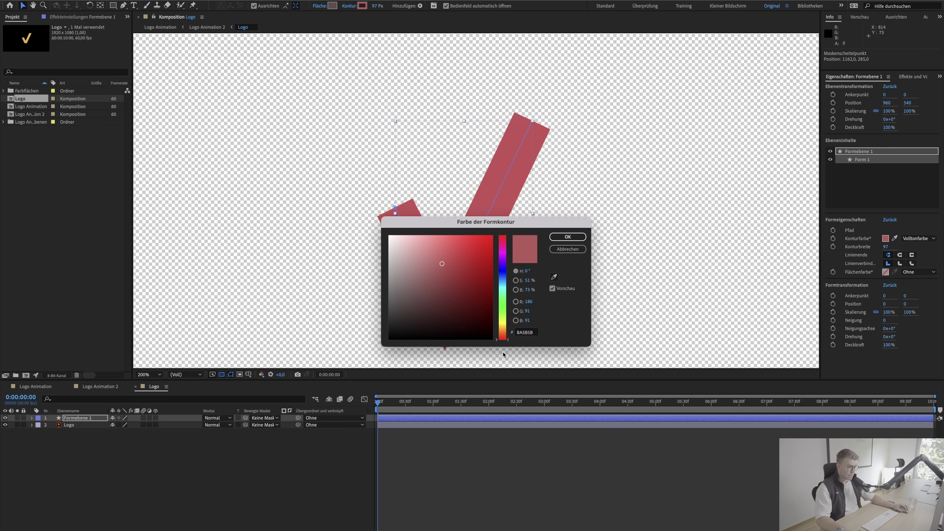
{"action": "left_click_drag", "start_coordinate": [475, 329], "coordinate": [486, 248]}
{"action": "left_click_drag", "start_coordinate": [503, 339], "coordinate": [503, 323]}
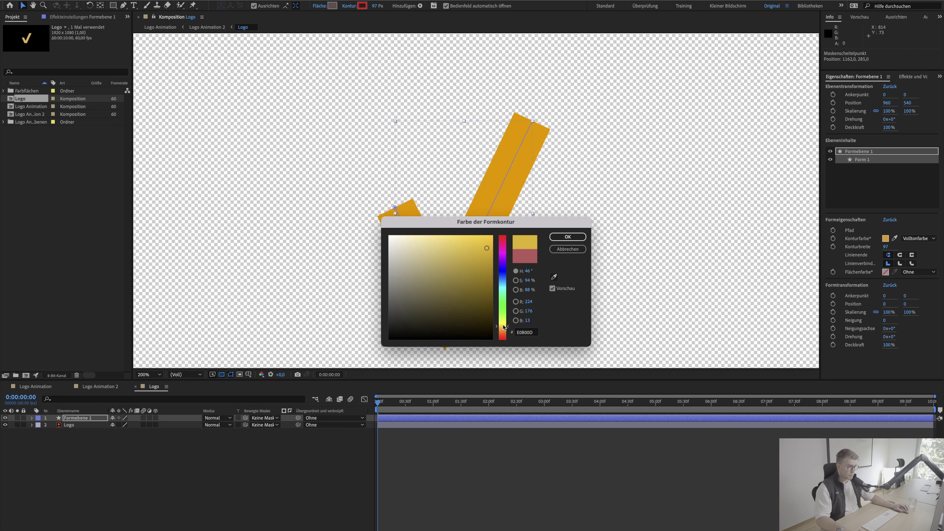
{"action": "left_click", "coordinate": [567, 249]}
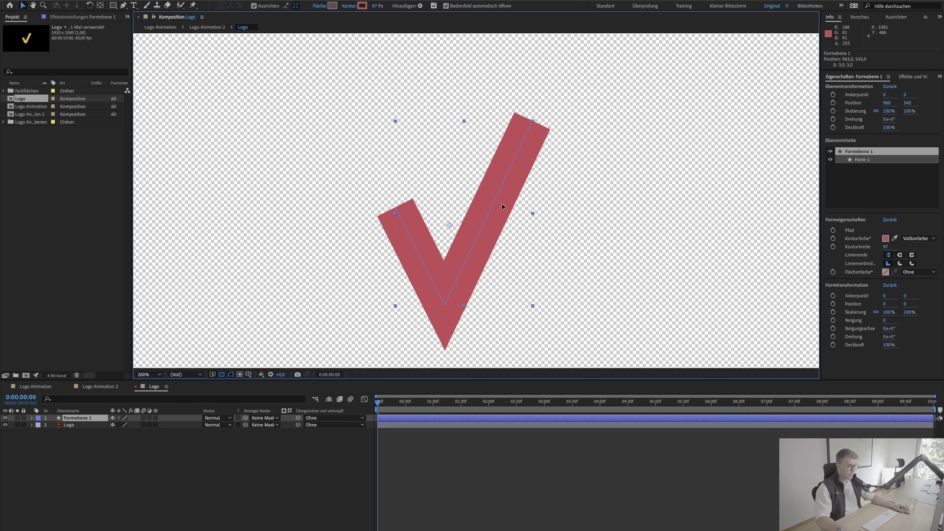
{"action": "left_click_drag", "start_coordinate": [502, 203], "coordinate": [545, 219]}
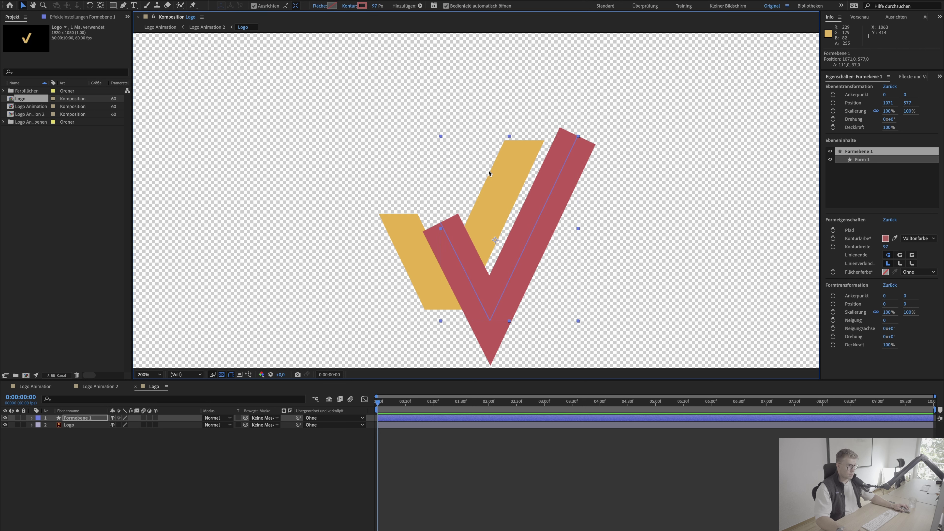
Sample the logo's gold E5B352 for the stroke and realign the path over the logo
{"action": "left_click", "coordinate": [361, 6]}
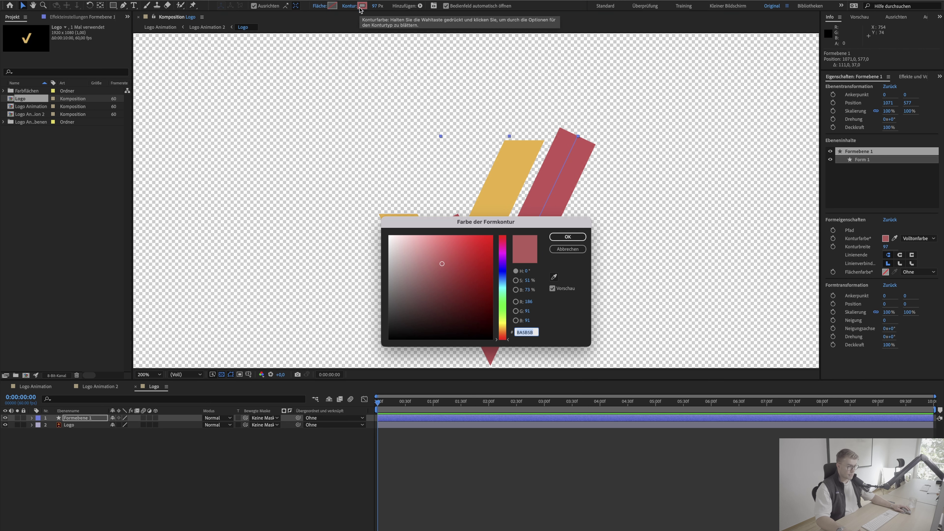
{"action": "left_click", "coordinate": [554, 276]}
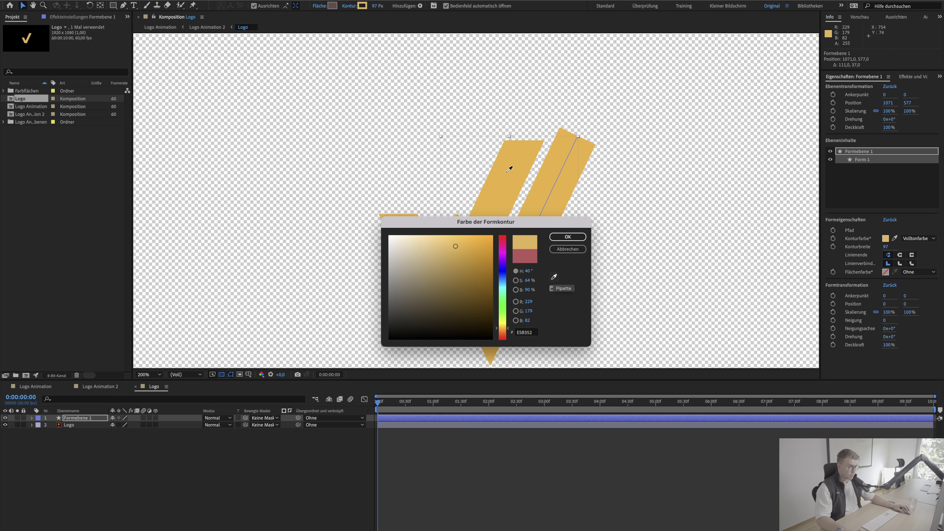
{"action": "left_click", "coordinate": [516, 175]}
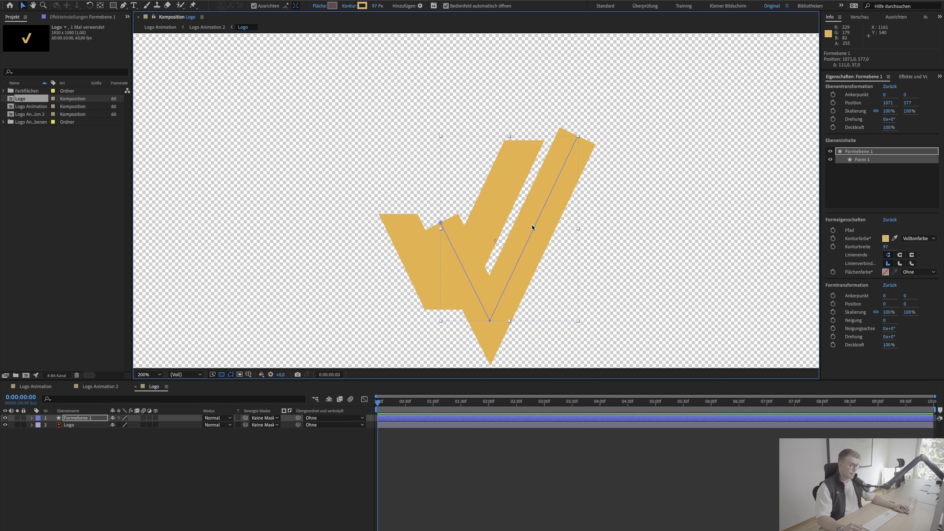
{"action": "mouse_move", "coordinate": [532, 226]}
{"action": "left_mouse_down"}
{"action": "mouse_move", "coordinate": [490, 203]}
{"action": "mouse_move", "coordinate": [490, 211]}
{"action": "left_mouse_up"}
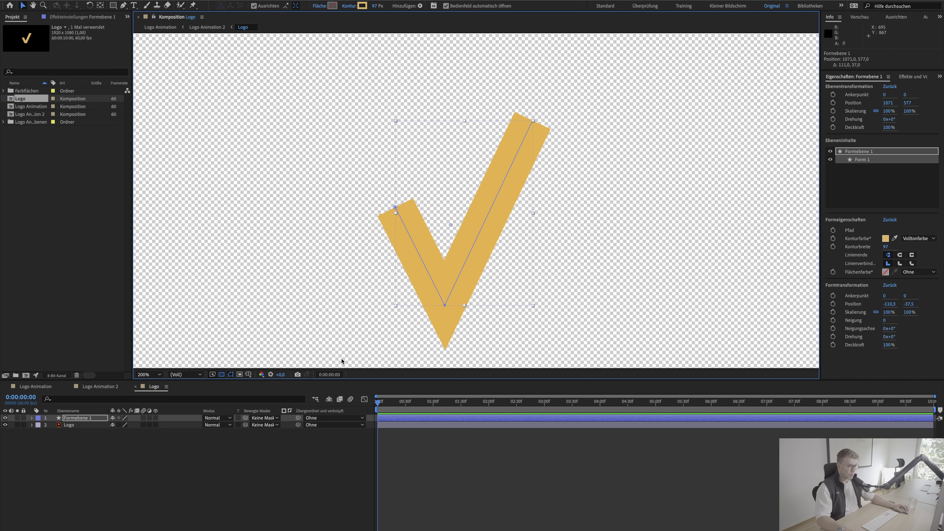
{"action": "left_click", "coordinate": [158, 453]}
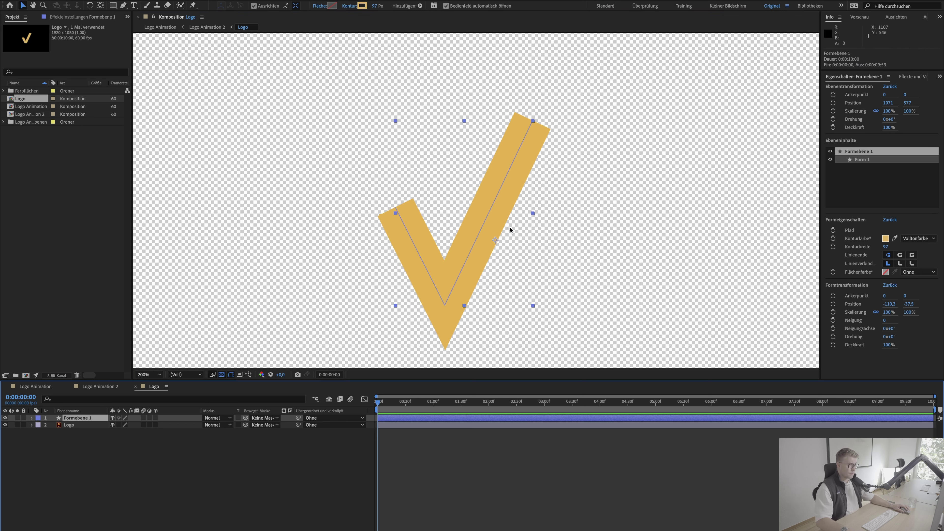
{"action": "left_click", "coordinate": [33, 418]}
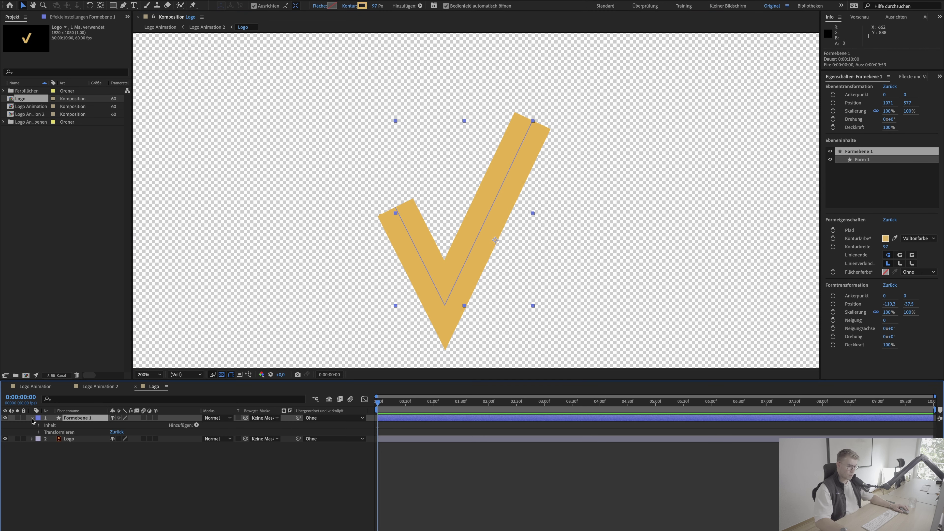
Add Trim Paths with End keyframed from 0% at 0:00 to 100% at about 0:33
{"action": "left_click", "coordinate": [196, 425]}
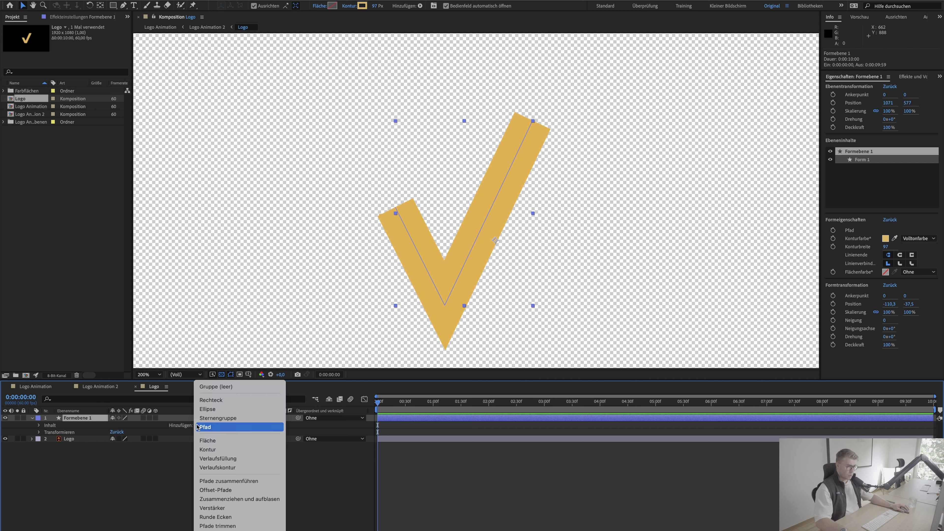
{"action": "left_click", "coordinate": [221, 525]}
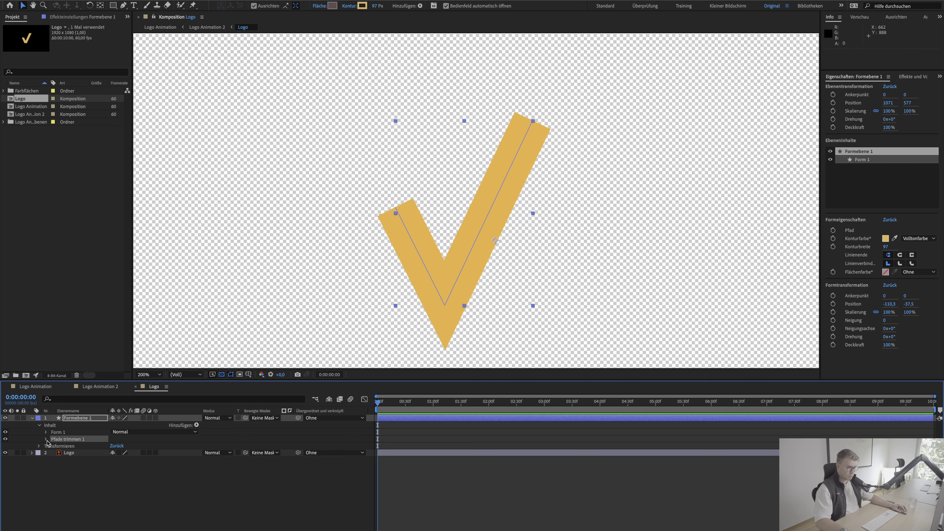
{"action": "left_click", "coordinate": [46, 439]}
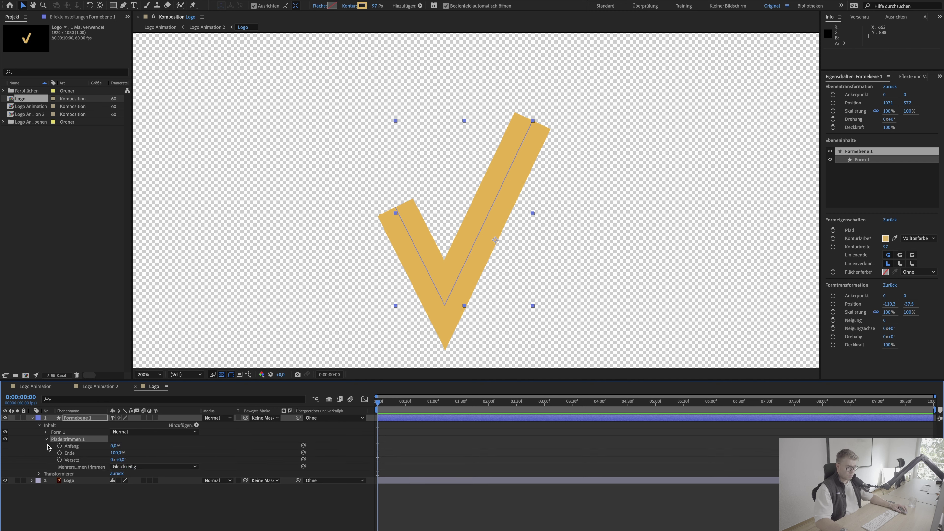
{"action": "left_click", "coordinate": [408, 402]}
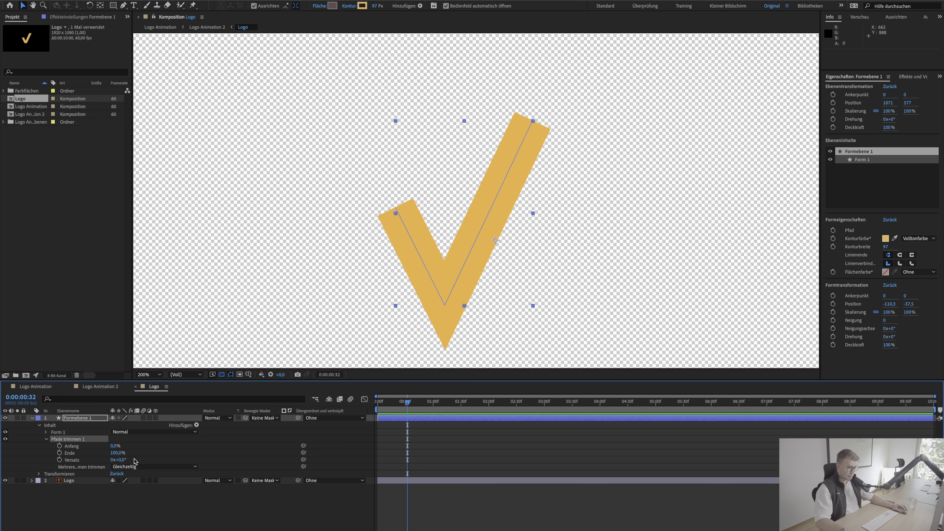
{"action": "left_click", "coordinate": [59, 453]}
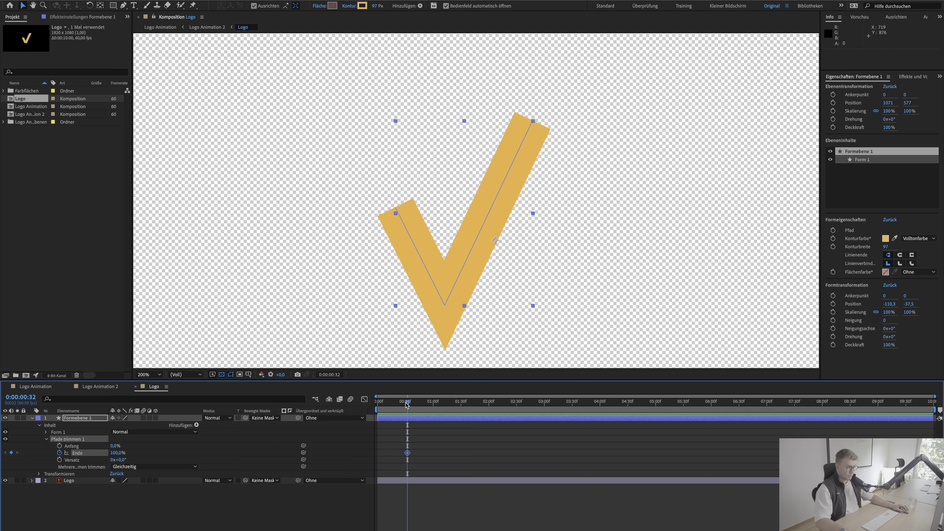
{"action": "left_click_drag", "start_coordinate": [407, 403], "coordinate": [377, 404]}
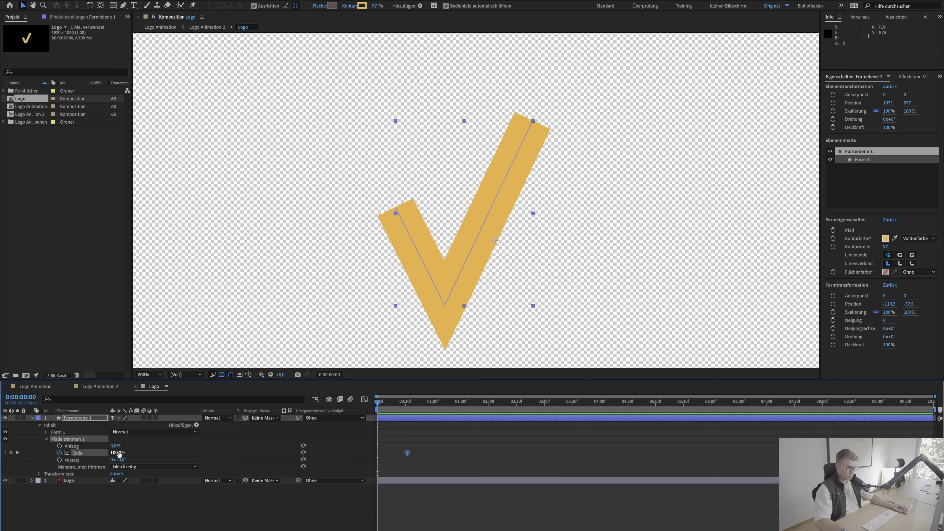
{"action": "left_click_drag", "start_coordinate": [119, 454], "coordinate": [67, 450]}
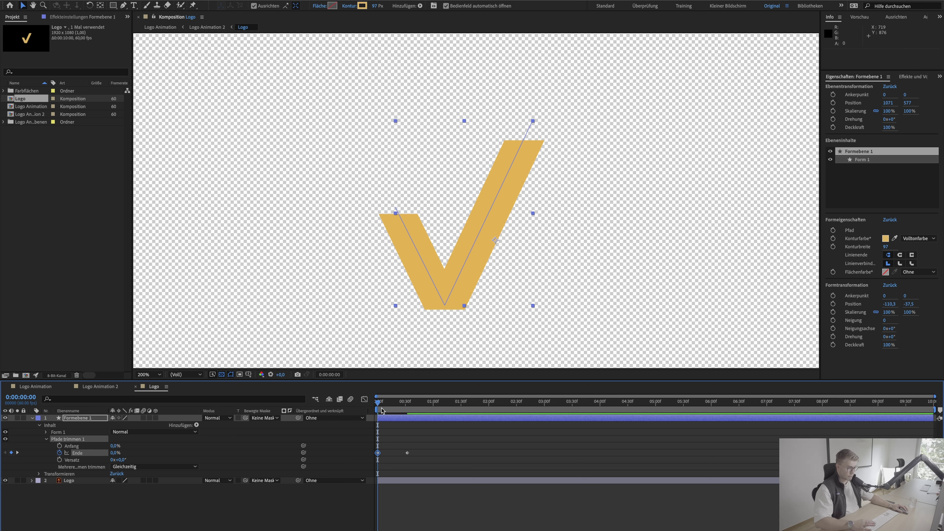
Hide the original Logo layer, preview the draw-on, and select both End keyframes
{"action": "key", "text": "space"}
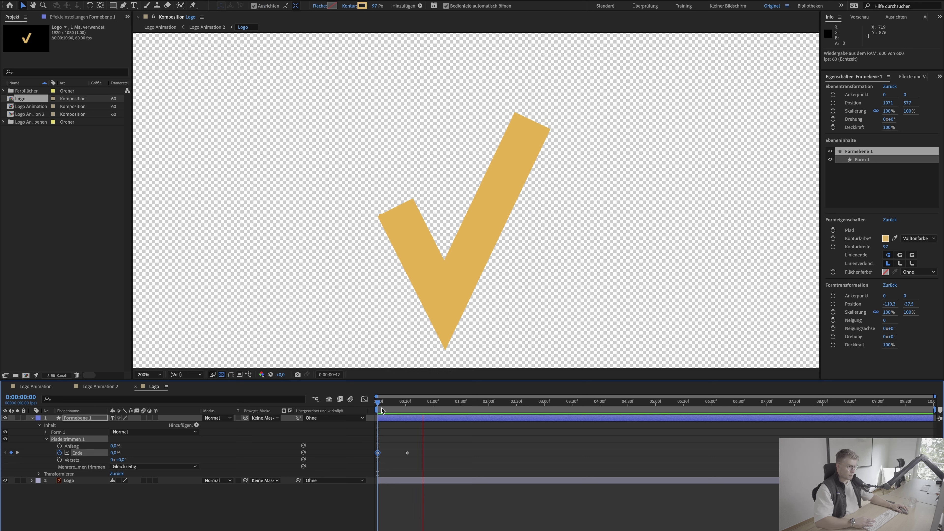
{"action": "key", "text": "space"}
{"action": "left_click_drag", "start_coordinate": [406, 408], "coordinate": [375, 408]}
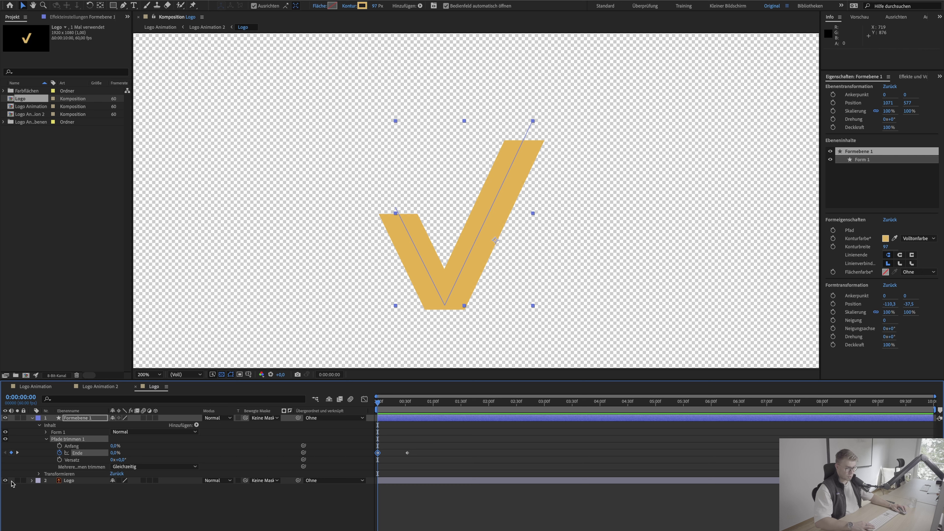
{"action": "left_click", "coordinate": [5, 481]}
{"action": "key", "text": "space"}
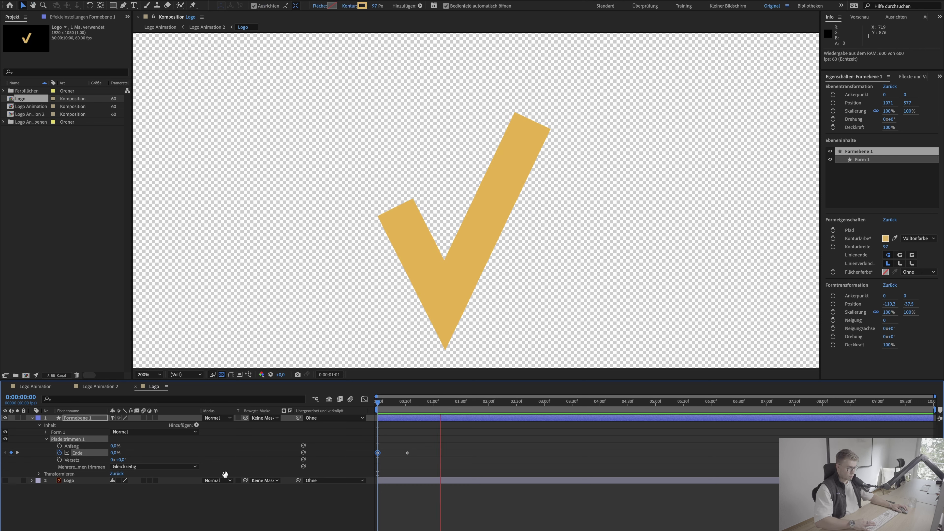
{"action": "key", "text": "space"}
{"action": "left_click_drag", "start_coordinate": [402, 409], "coordinate": [369, 406]}
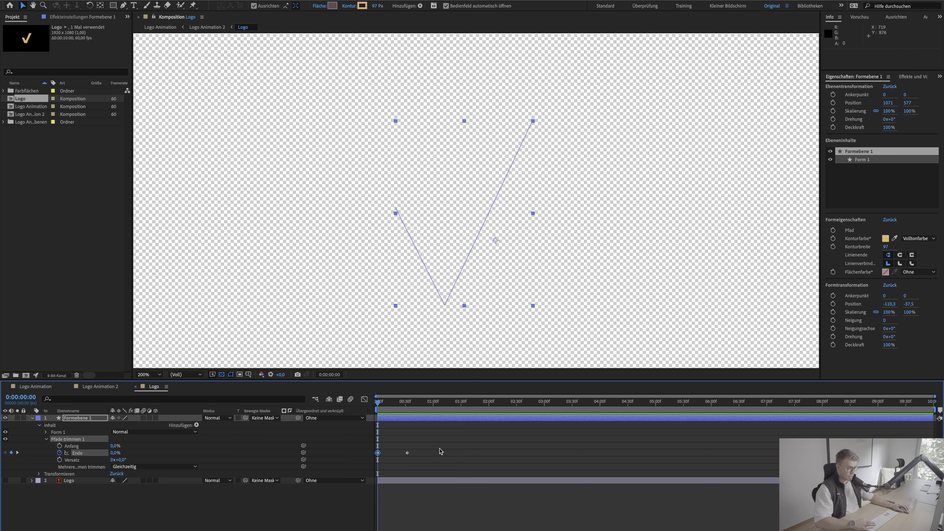
{"action": "key", "text": "space"}
{"action": "key", "text": "space"}
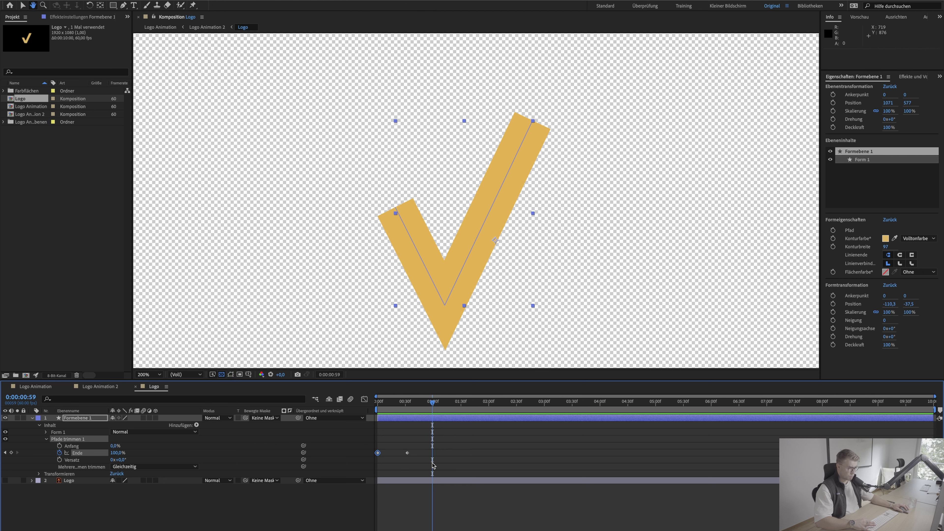
{"action": "left_click_drag", "start_coordinate": [430, 464], "coordinate": [373, 448]}
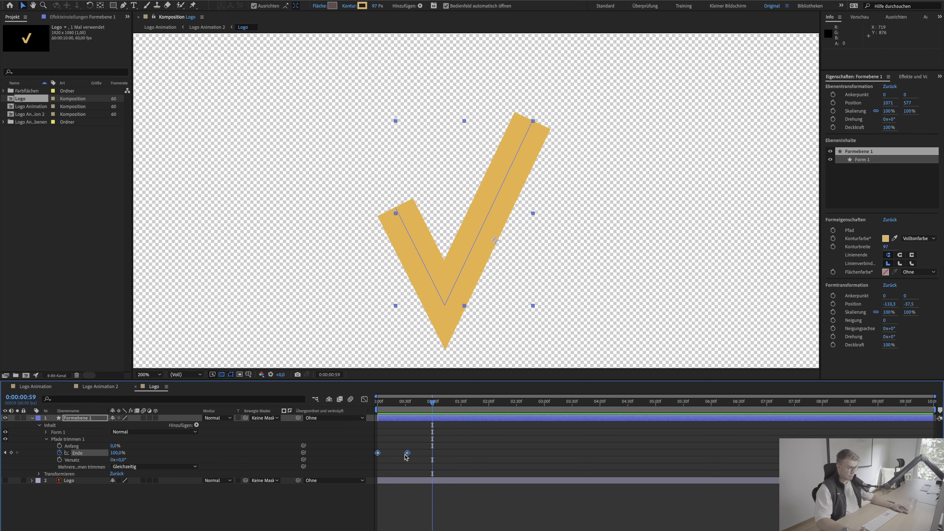
Apply Easy Ease to the Ende keyframes and preview from the first frame
{"action": "right_click", "coordinate": [406, 453]}
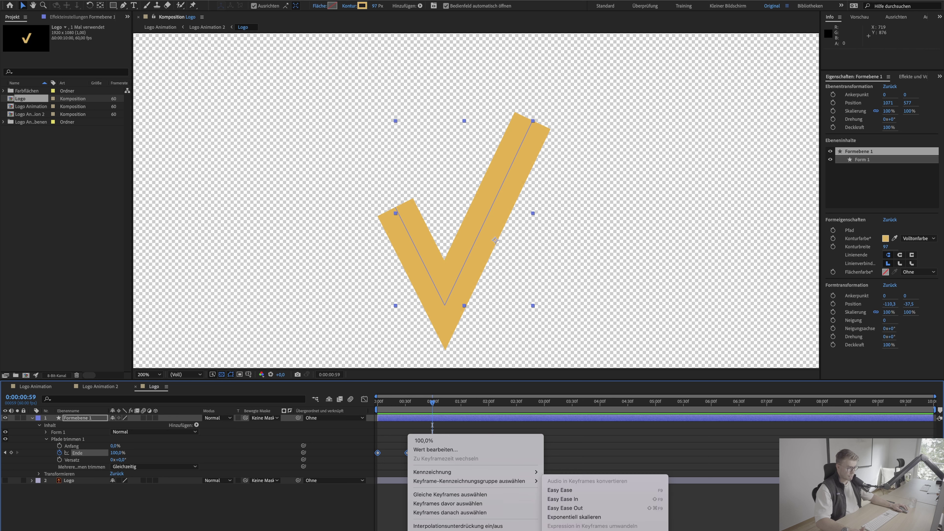
{"action": "left_click", "coordinate": [560, 489]}
{"action": "left_click_drag", "start_coordinate": [400, 402], "coordinate": [365, 401]}
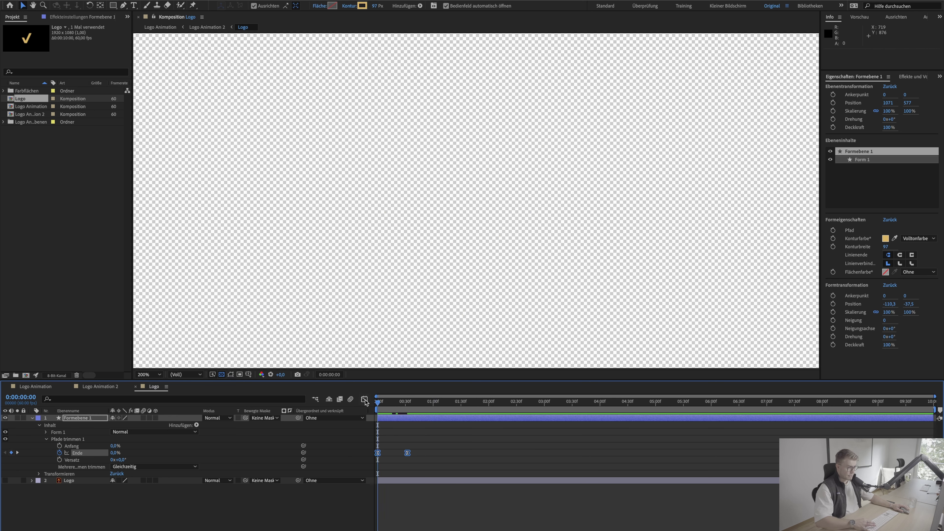
{"action": "key", "text": "space"}
In the speed graph, pull the ease handles to about 95% influence and preview
{"action": "left_click_drag", "start_coordinate": [437, 461], "coordinate": [376, 447]}
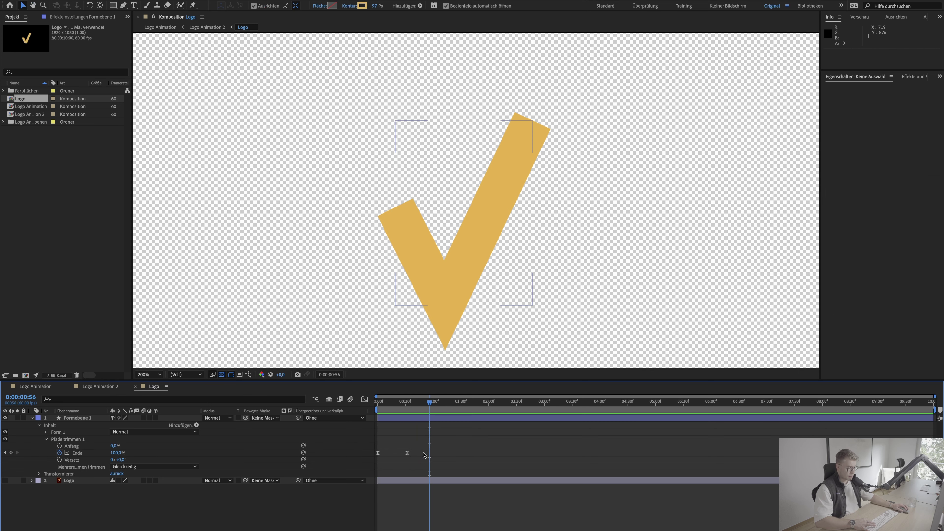
{"action": "left_click", "coordinate": [365, 400]}
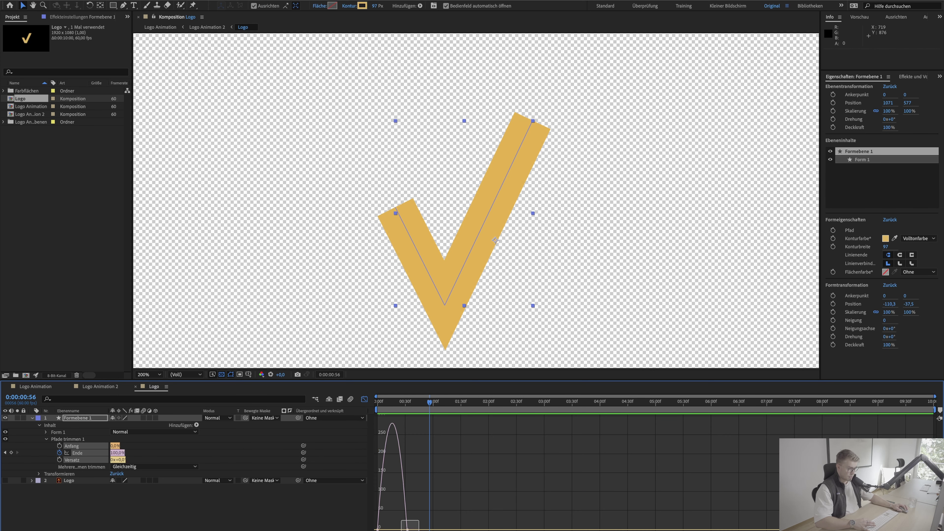
{"action": "left_click_drag", "start_coordinate": [400, 528], "coordinate": [391, 528]}
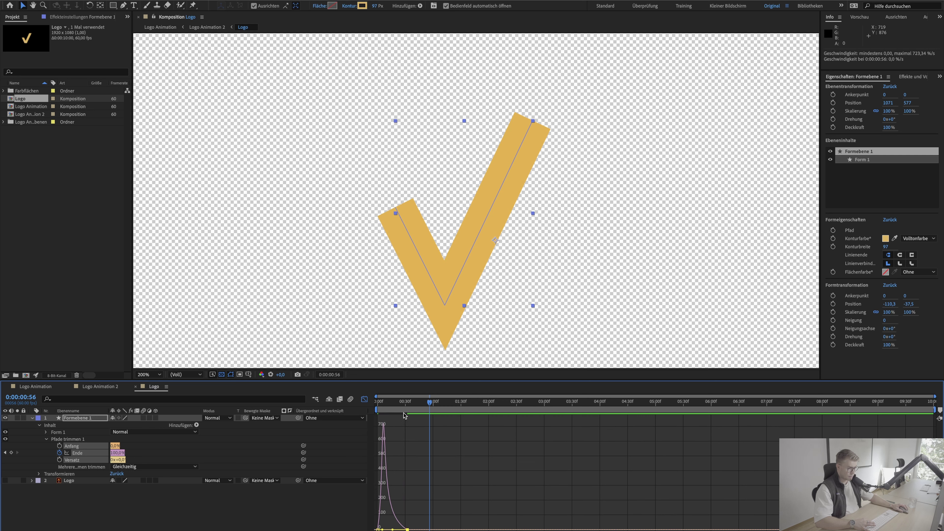
{"action": "left_click", "coordinate": [364, 399]}
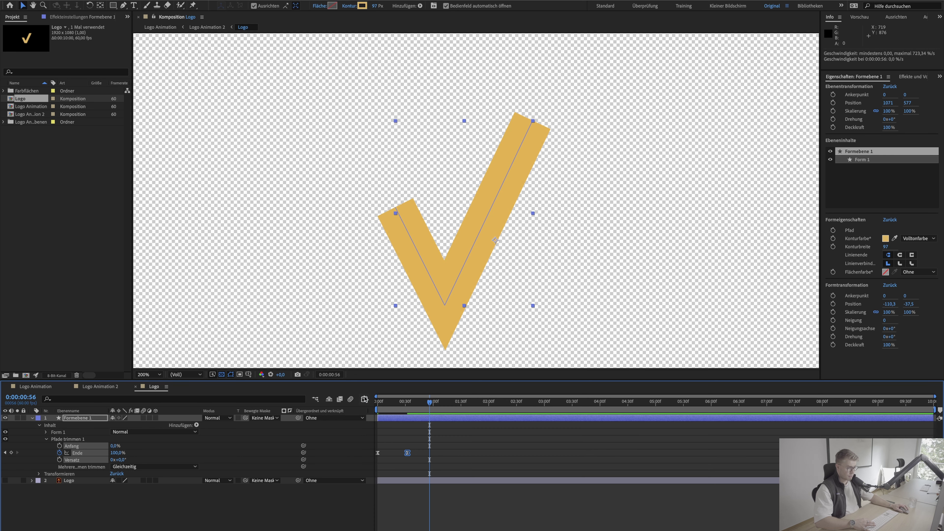
{"action": "key", "text": "Home"}
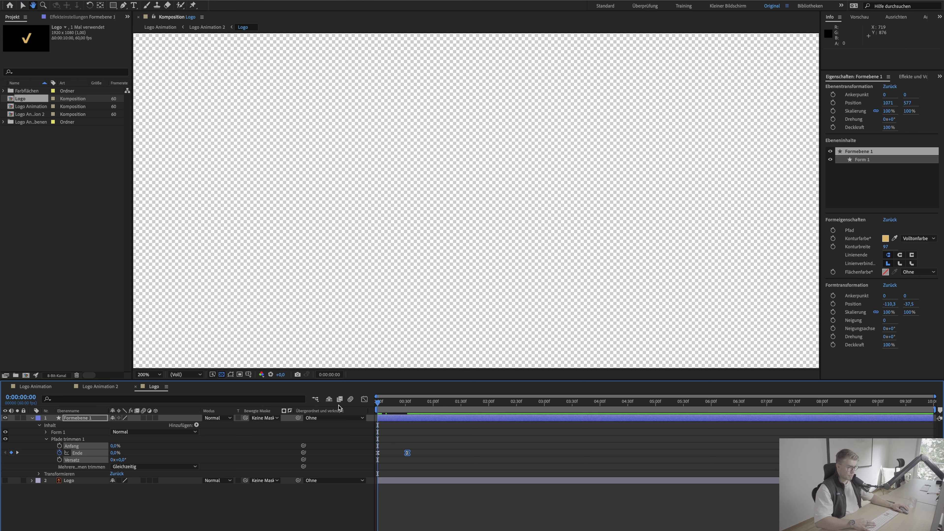
{"action": "key", "text": "space"}
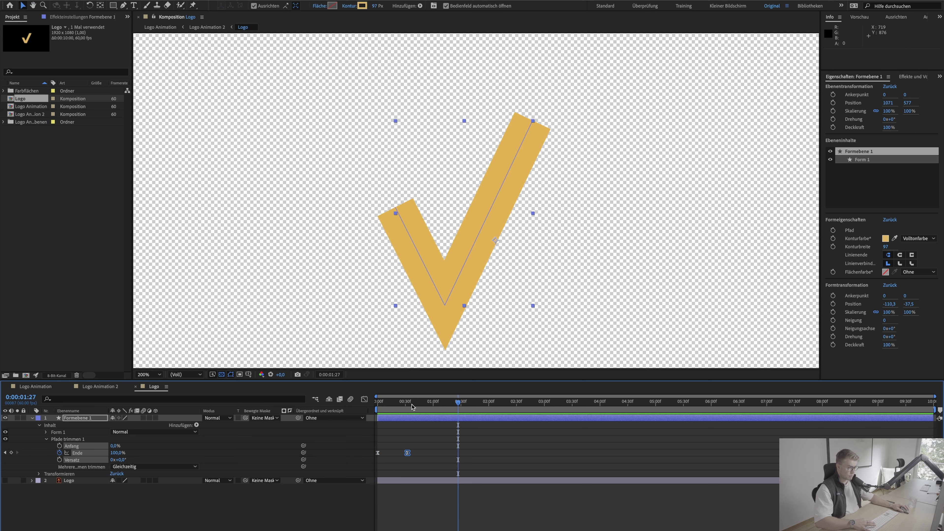
{"action": "key", "text": "space"}
{"action": "key", "text": "space"}
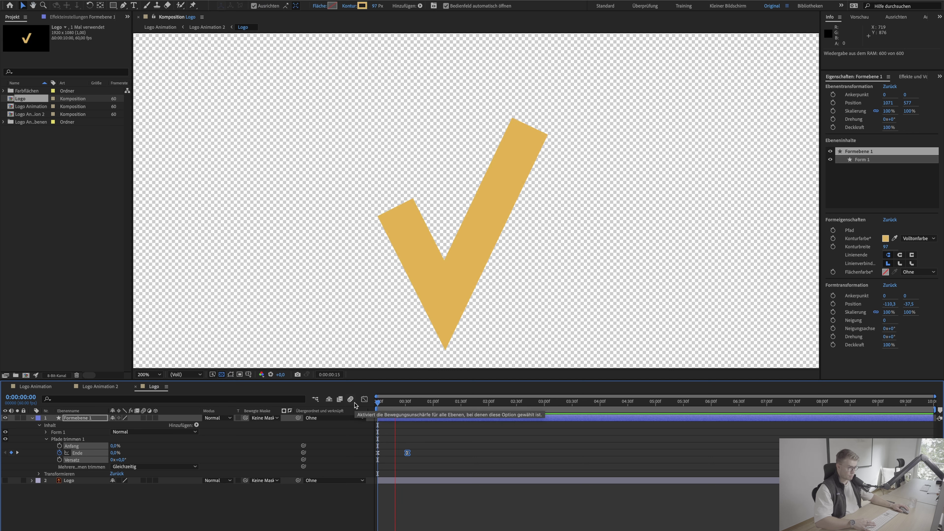
{"action": "key", "text": "space"}
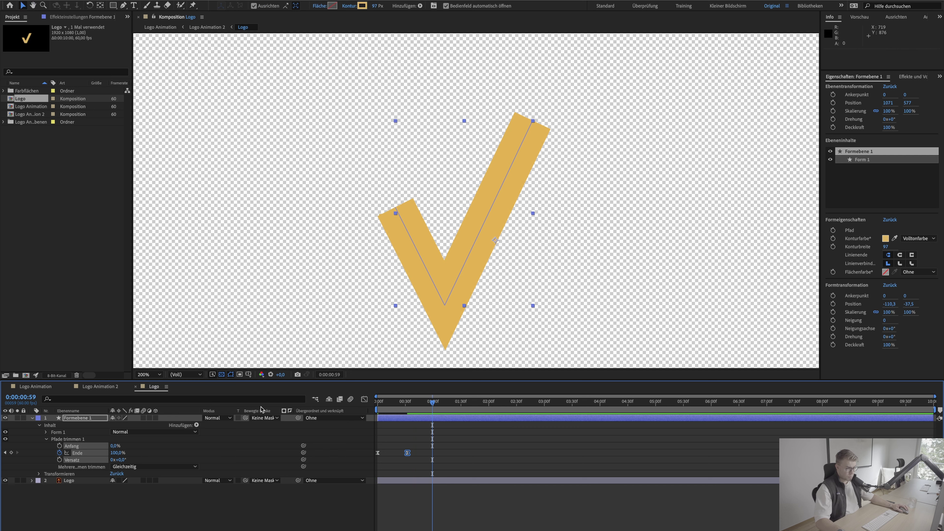
Collapse Formebene 1, select the Logo layer, and preview from the first frame
{"action": "left_click", "coordinate": [33, 418]}
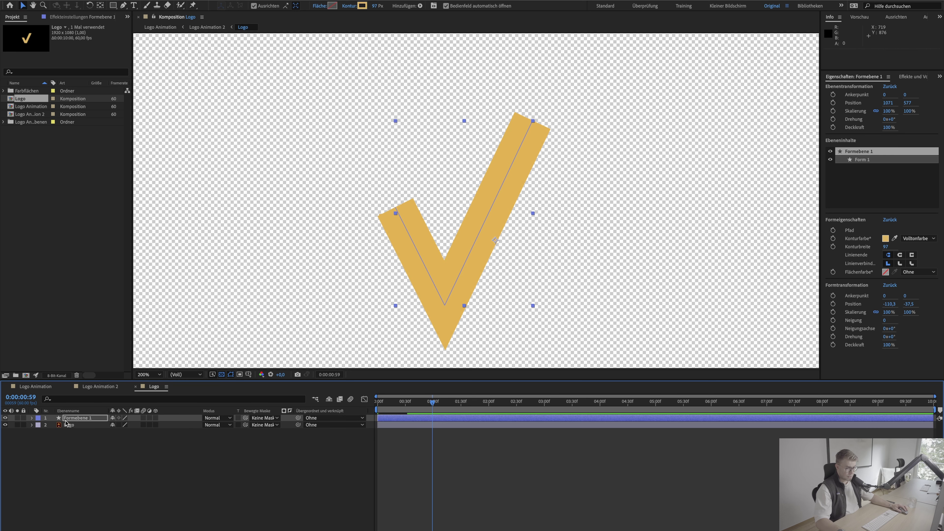
{"action": "left_click", "coordinate": [70, 425]}
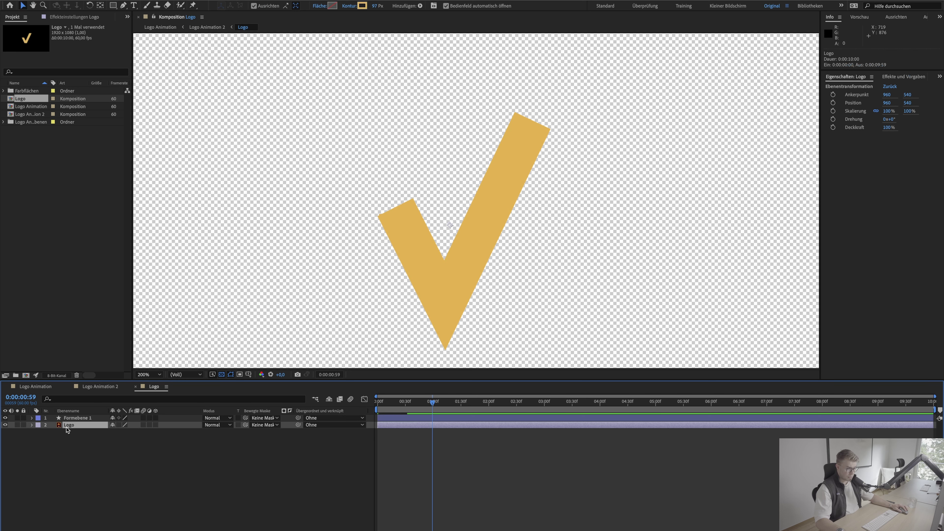
{"action": "left_click_drag", "start_coordinate": [415, 400], "coordinate": [360, 404]}
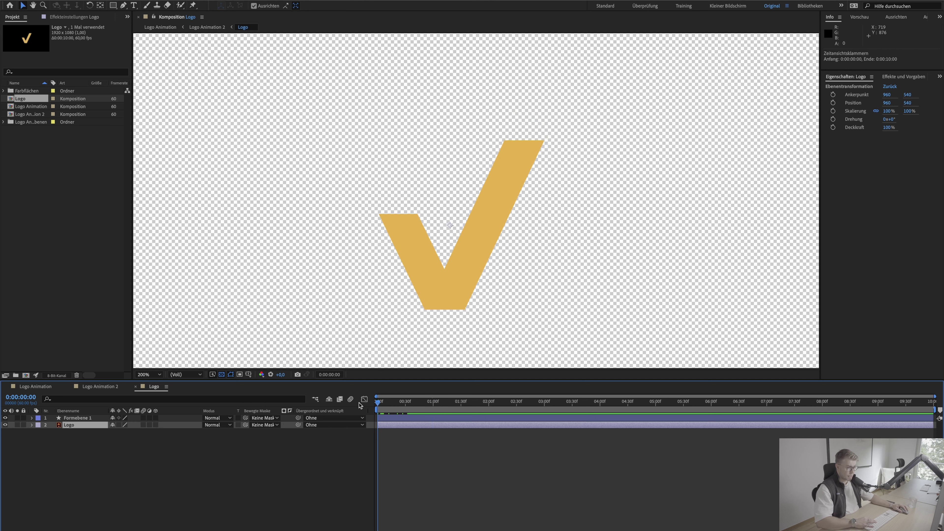
{"action": "key", "text": "space"}
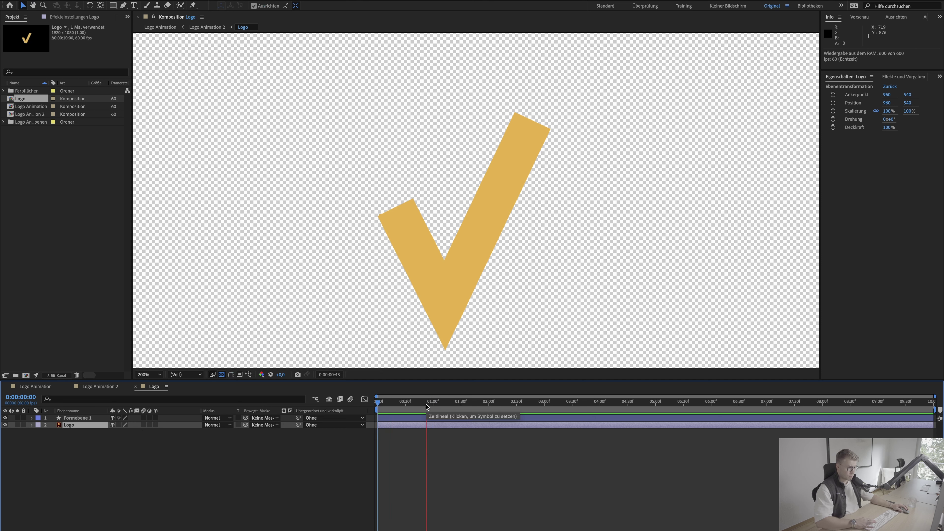
{"action": "key", "text": "space"}
{"action": "left_click", "coordinate": [112, 439]}
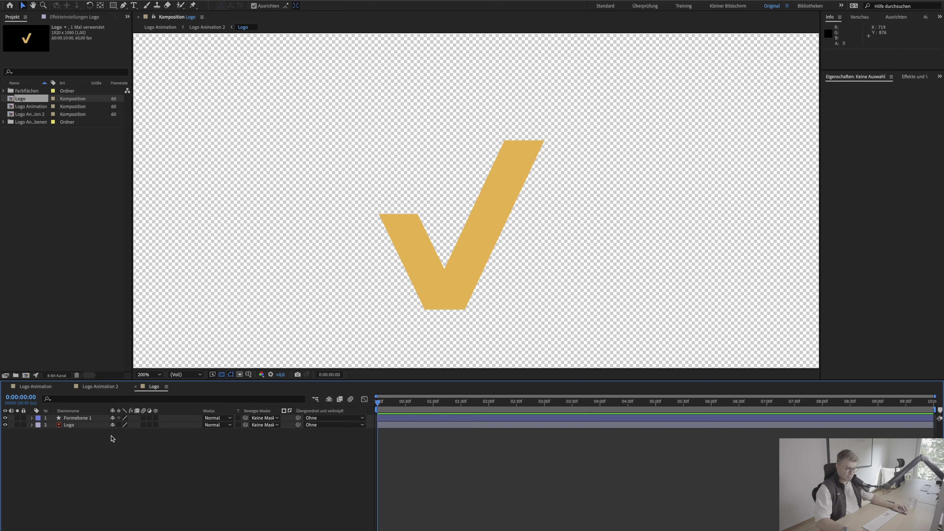
{"action": "left_click", "coordinate": [87, 426]}
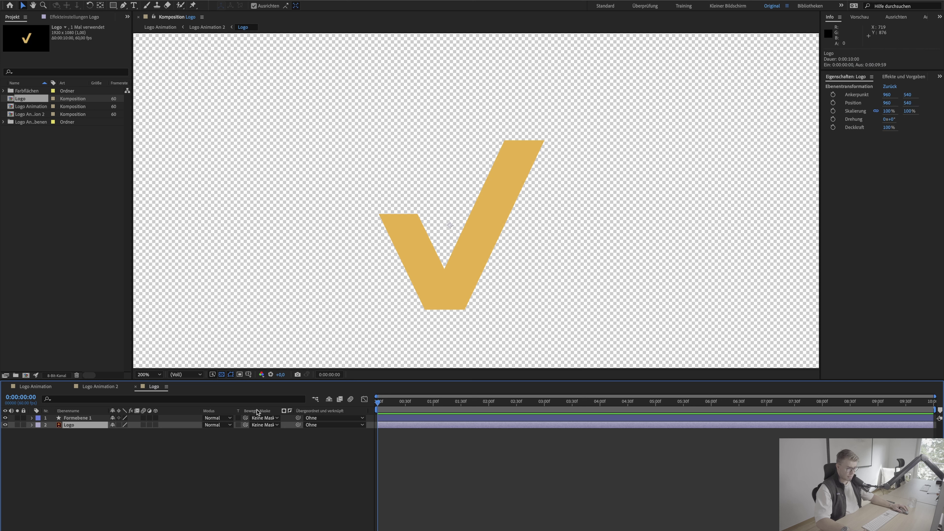
Set the Logo layer's track matte to 1. Formebene 1 and preview the reveal
{"action": "left_click", "coordinate": [271, 425]}
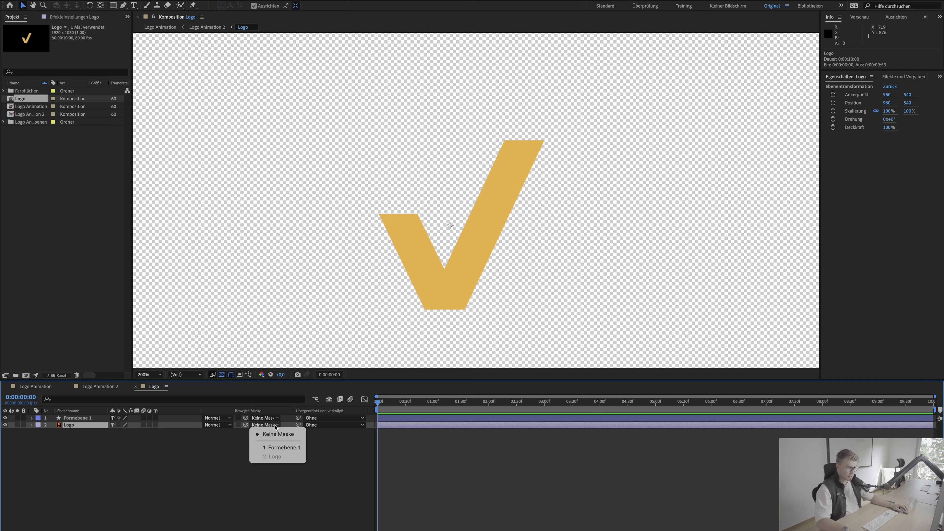
{"action": "left_click", "coordinate": [279, 448]}
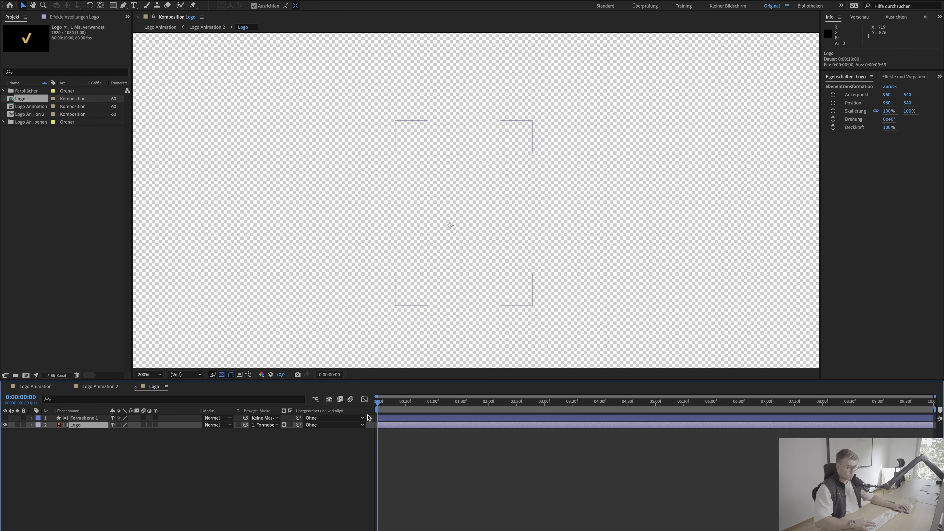
{"action": "key", "text": "space"}
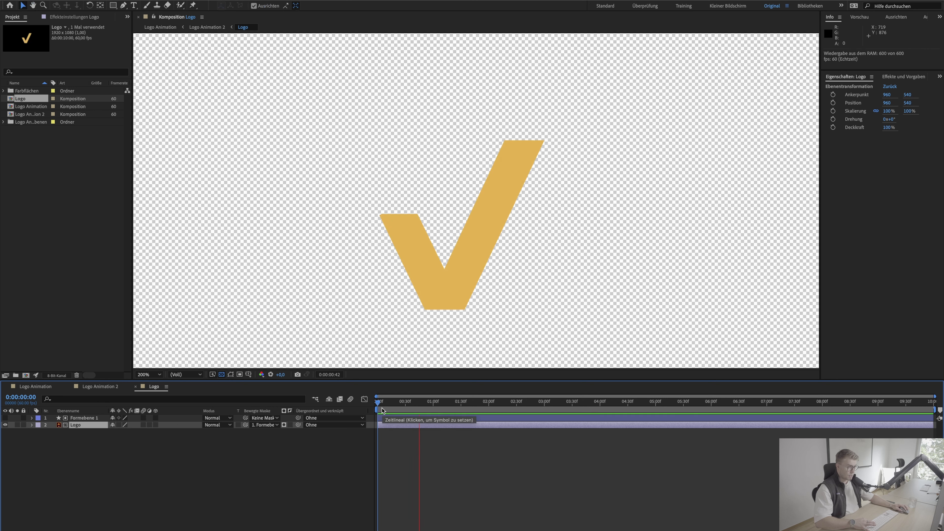
{"action": "key", "text": "space"}
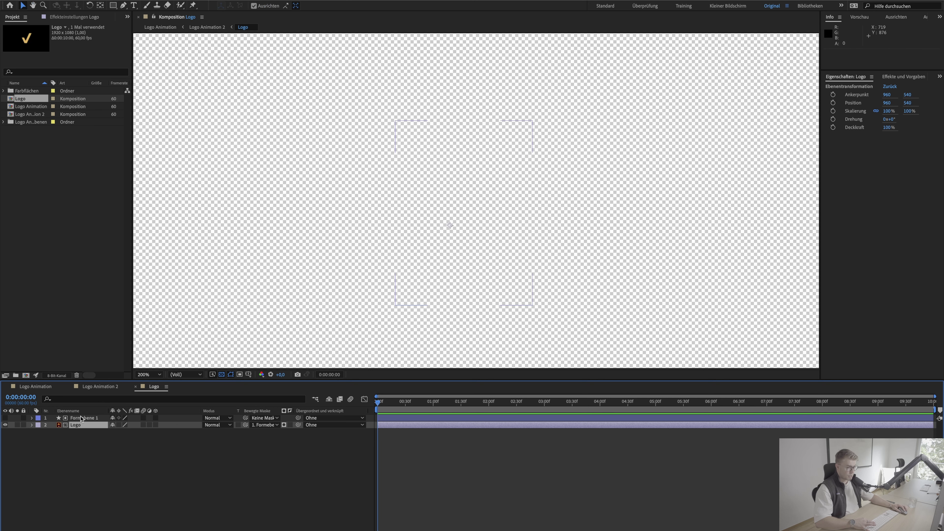
{"action": "left_click", "coordinate": [81, 417]}
{"action": "left_click", "coordinate": [81, 425]}
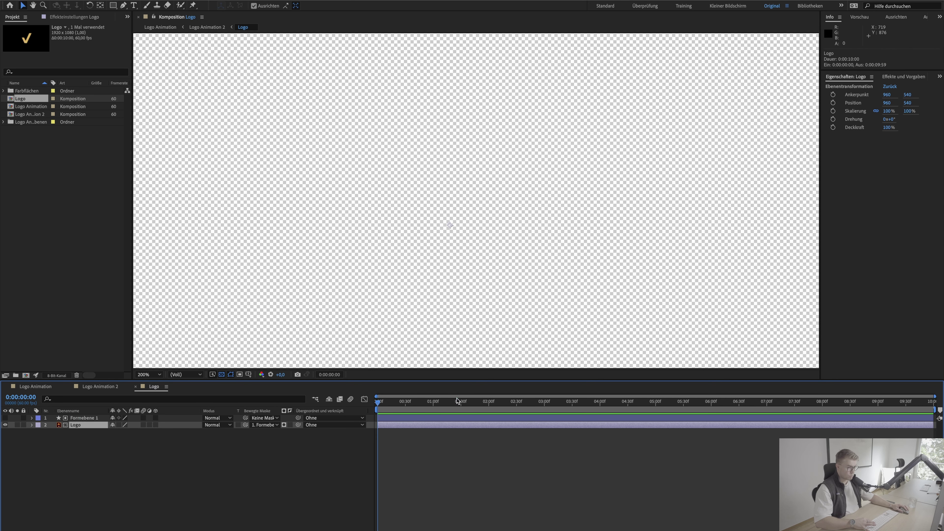
{"action": "left_click_drag", "start_coordinate": [457, 400], "coordinate": [349, 402]}
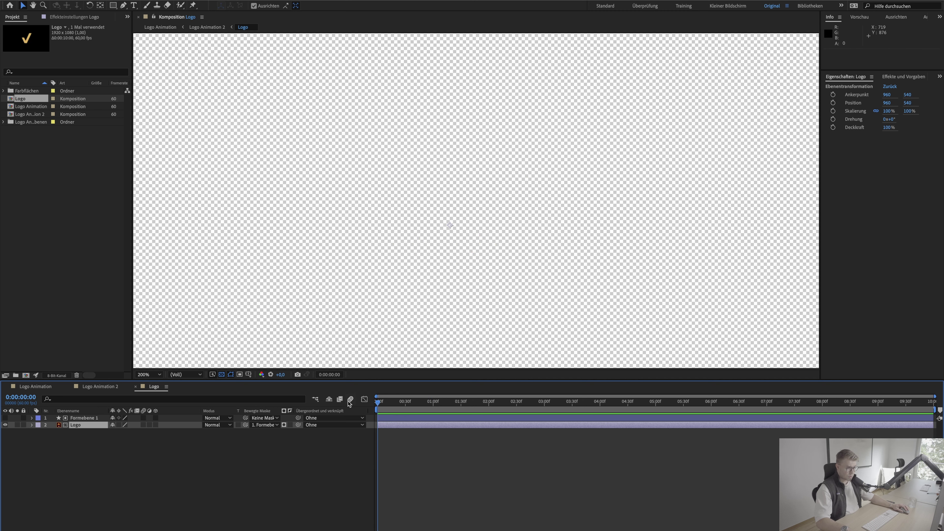
Turn on motion blur for Formebene 1 and the comp, then preview the blurred draw-on
{"action": "left_click", "coordinate": [142, 453]}
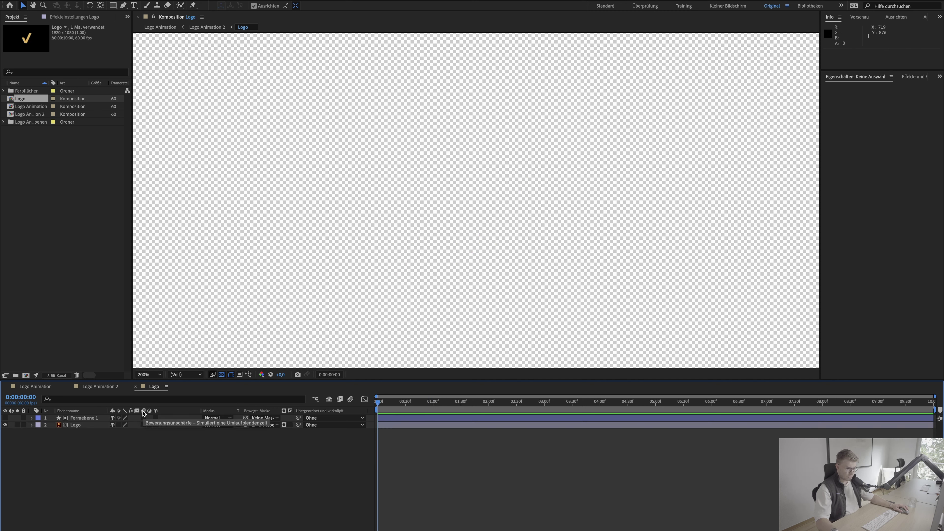
{"action": "left_click", "coordinate": [145, 418]}
{"action": "left_click", "coordinate": [144, 418]}
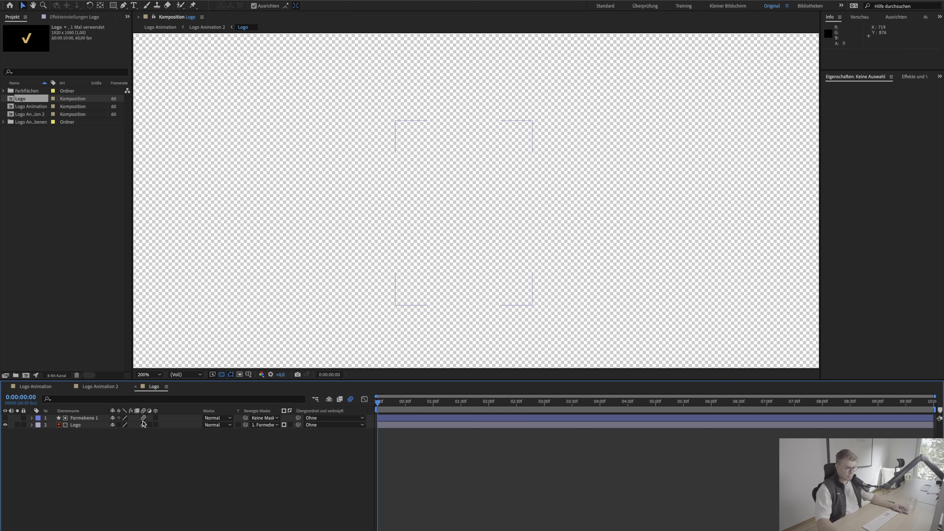
{"action": "key", "text": "h"}
{"action": "key", "text": "space"}
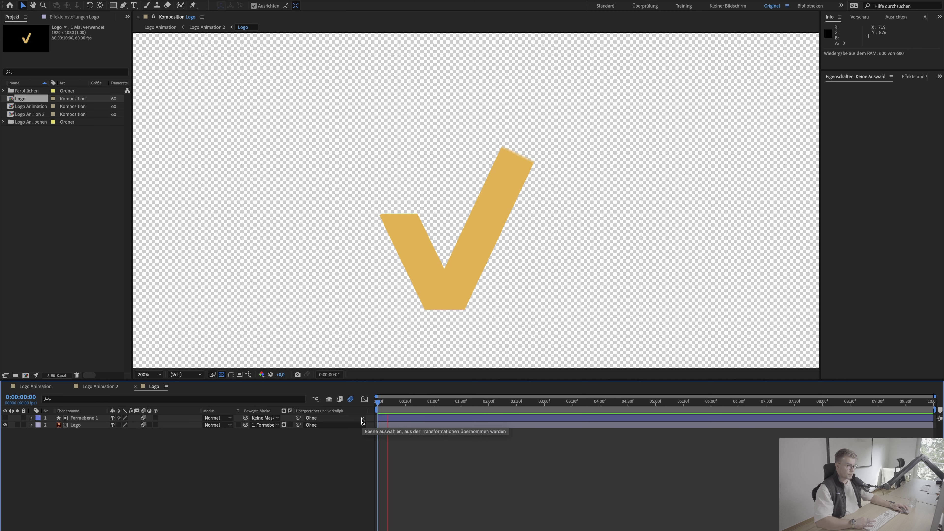
{"action": "key", "text": "space"}
{"action": "left_click_drag", "start_coordinate": [403, 404], "coordinate": [389, 404]}
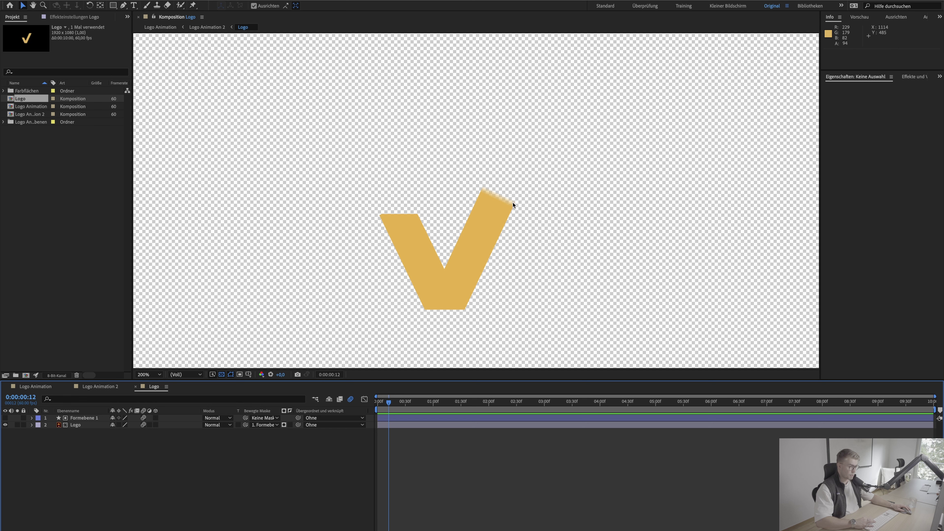
{"action": "left_click_drag", "start_coordinate": [388, 403], "coordinate": [372, 405]}
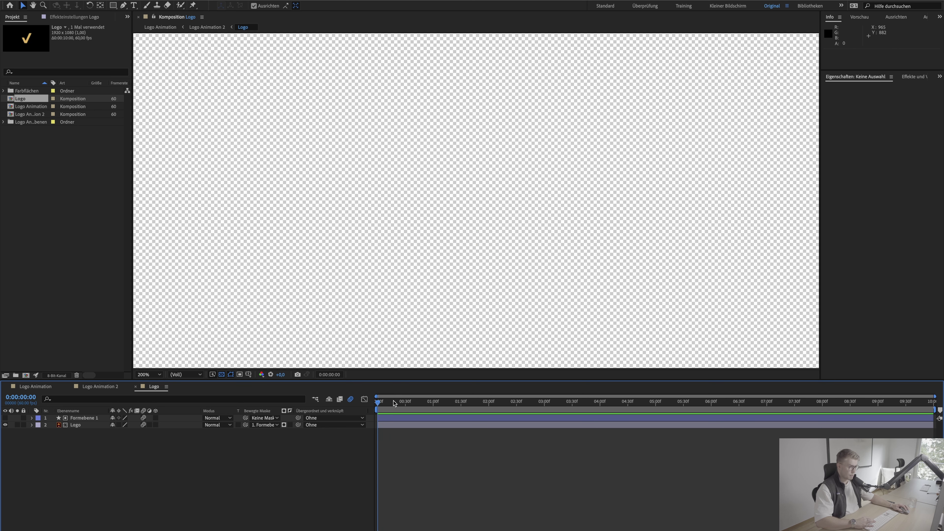
{"action": "key", "text": "space"}
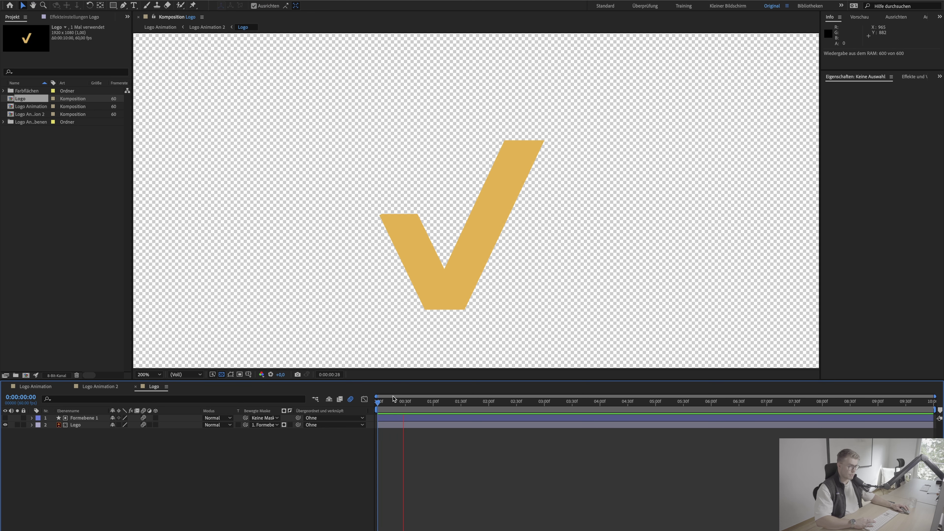
{"action": "key", "text": "space"}
Preview Logo Animation from its first frame, then switch to the Logo Animation 2 composition
{"action": "left_click", "coordinate": [24, 387]}
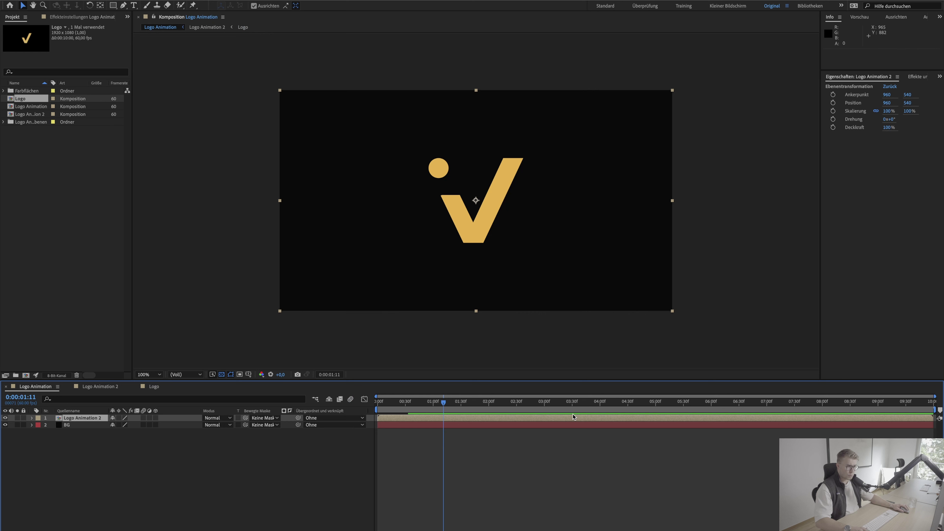
{"action": "left_click_drag", "start_coordinate": [444, 402], "coordinate": [364, 407]}
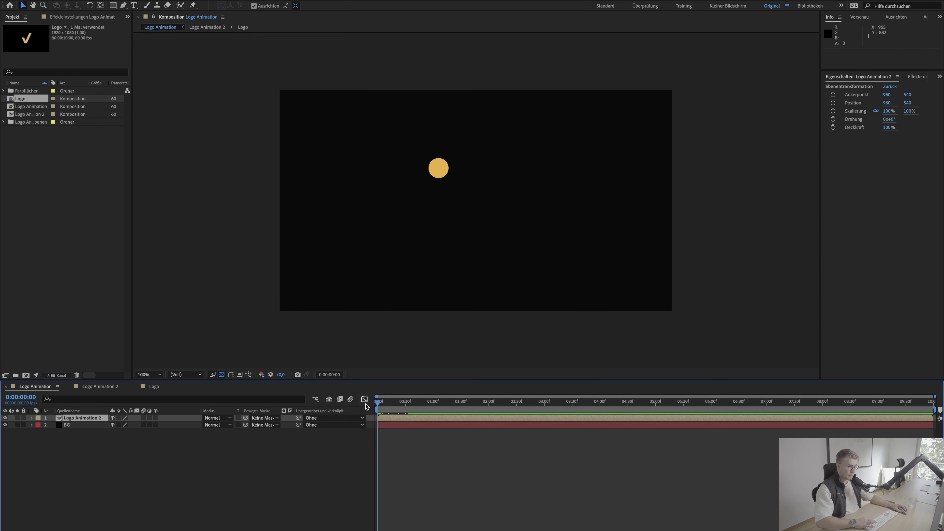
{"action": "key", "text": "space"}
{"action": "key", "text": "space"}
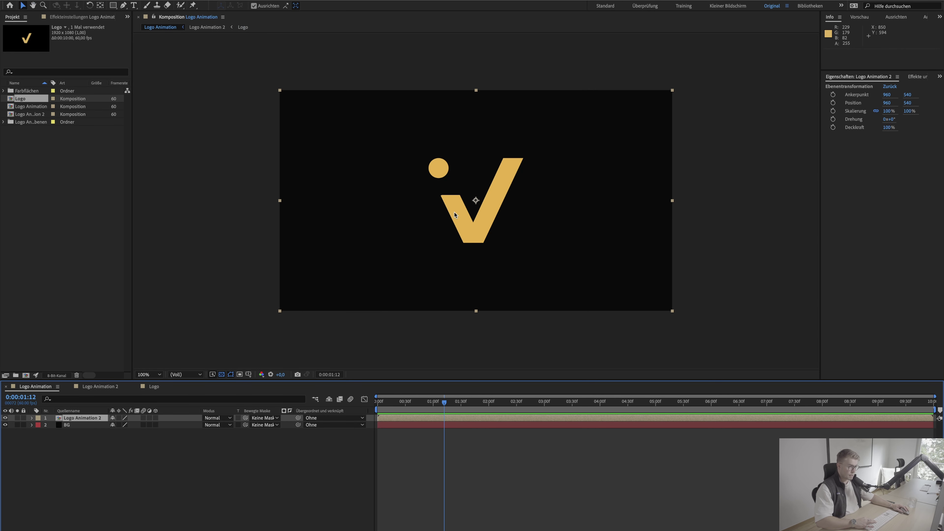
{"action": "left_click_drag", "start_coordinate": [441, 405], "coordinate": [361, 409]}
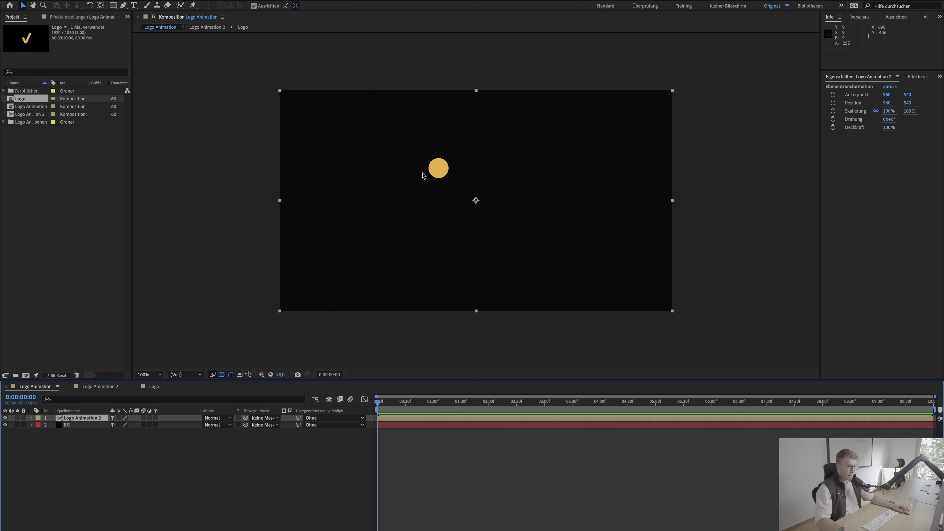
{"action": "left_click", "coordinate": [100, 387]}
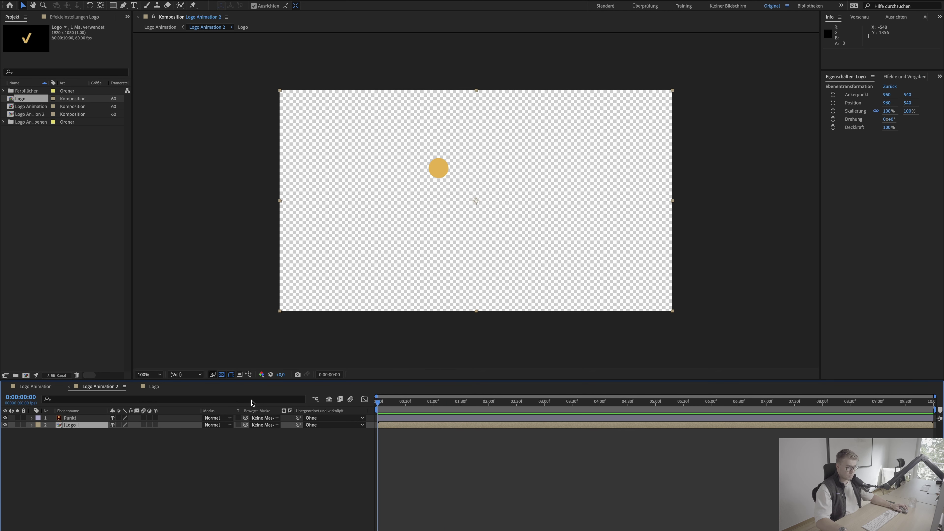
Precompose the Punkt layer of Logo Animation 2 into a new composition named Punkt
{"action": "left_click", "coordinate": [123, 465]}
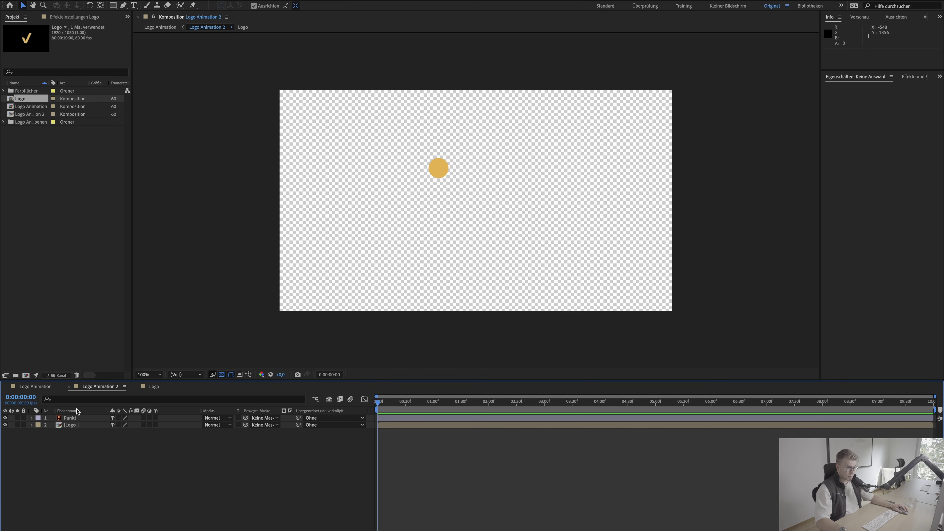
{"action": "left_click", "coordinate": [69, 417]}
{"action": "left_click", "coordinate": [86, 431]}
{"action": "left_click", "coordinate": [76, 418]}
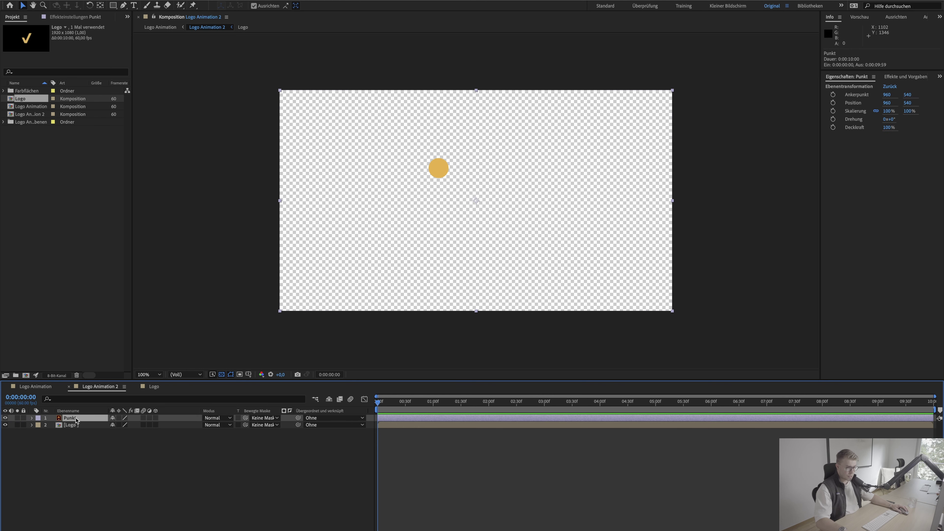
{"action": "right_click", "coordinate": [76, 419]}
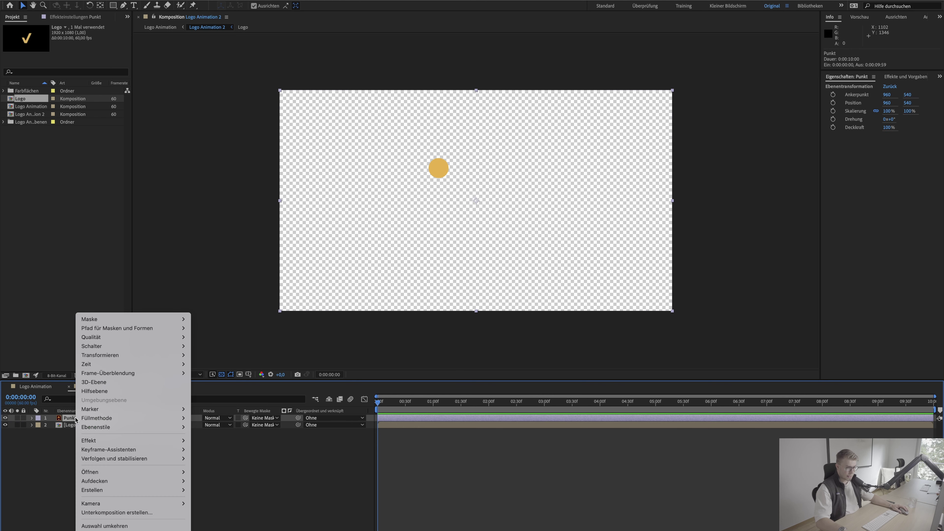
{"action": "left_click", "coordinate": [137, 514]}
{"action": "left_click", "coordinate": [514, 251]}
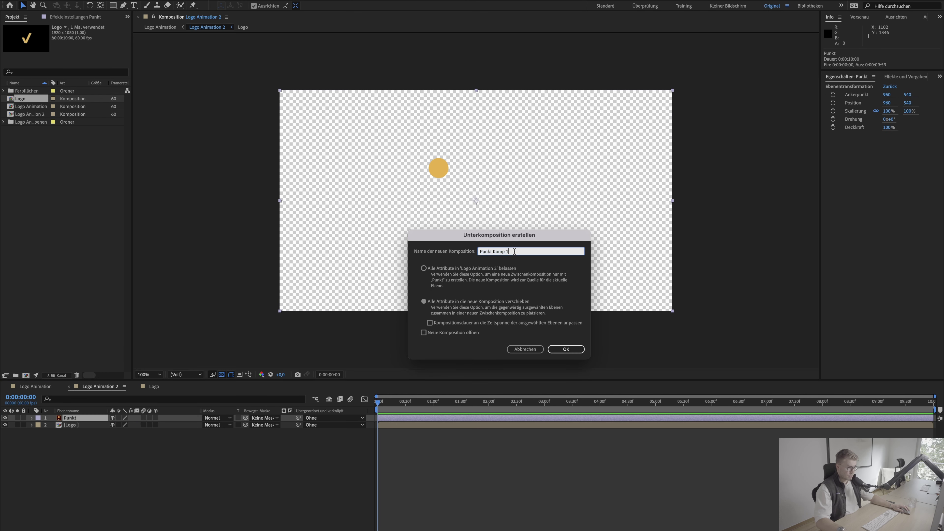
{"action": "key", "text": "BackSpace"}
{"action": "key", "text": "BackSpace"}
{"action": "key", "text": "BackSpace"}
{"action": "key", "text": "BackSpace"}
{"action": "key", "text": "BackSpace"}
{"action": "left_click", "coordinate": [566, 349]}
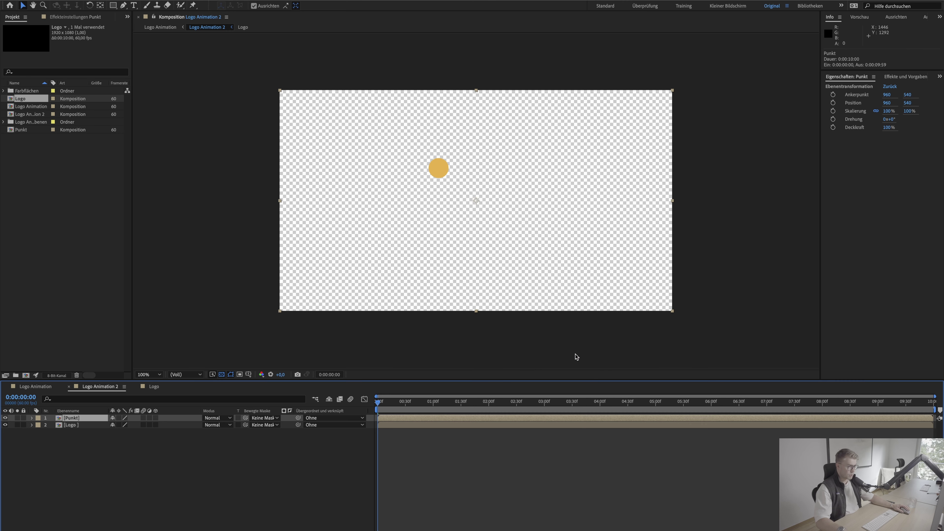
Inside the Punkt composition, set a Position keyframe for the dot at frame 29
{"action": "double_click", "coordinate": [70, 419]}
{"action": "left_click", "coordinate": [82, 421]}
{"action": "left_click", "coordinate": [116, 453]}
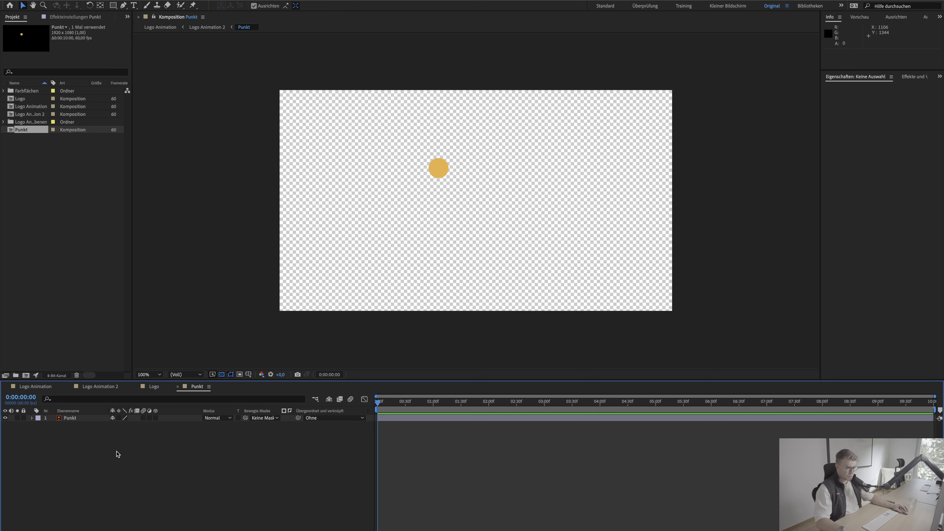
{"action": "left_click_drag", "start_coordinate": [399, 402], "coordinate": [405, 402]}
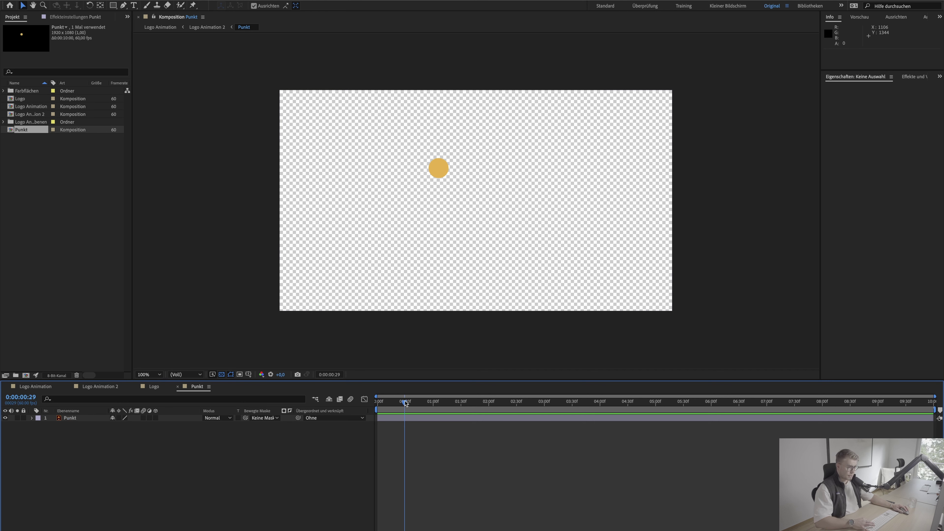
{"action": "left_click", "coordinate": [84, 421]}
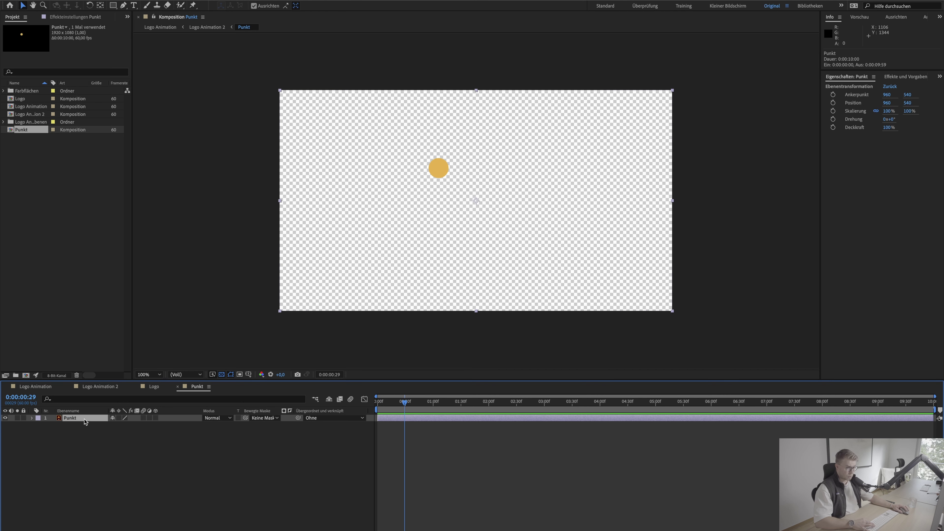
{"action": "key", "text": "p"}
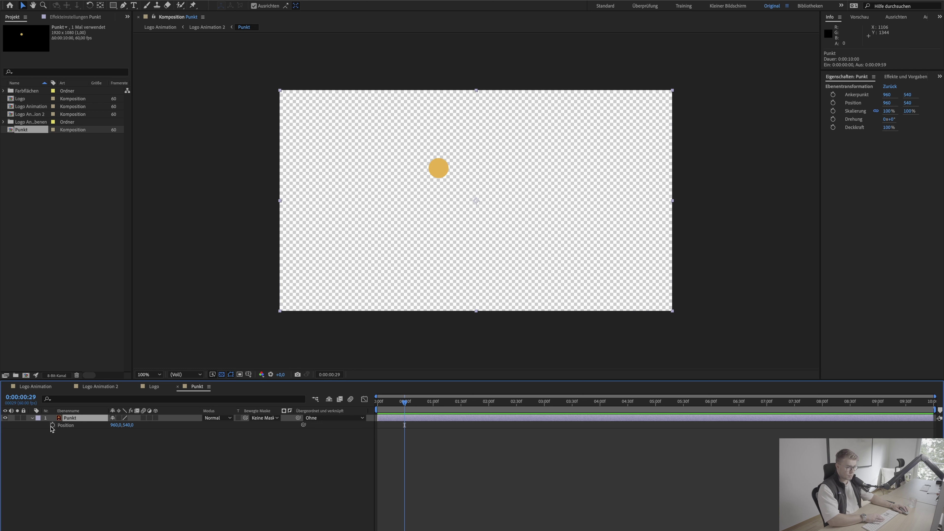
{"action": "left_click", "coordinate": [52, 426]}
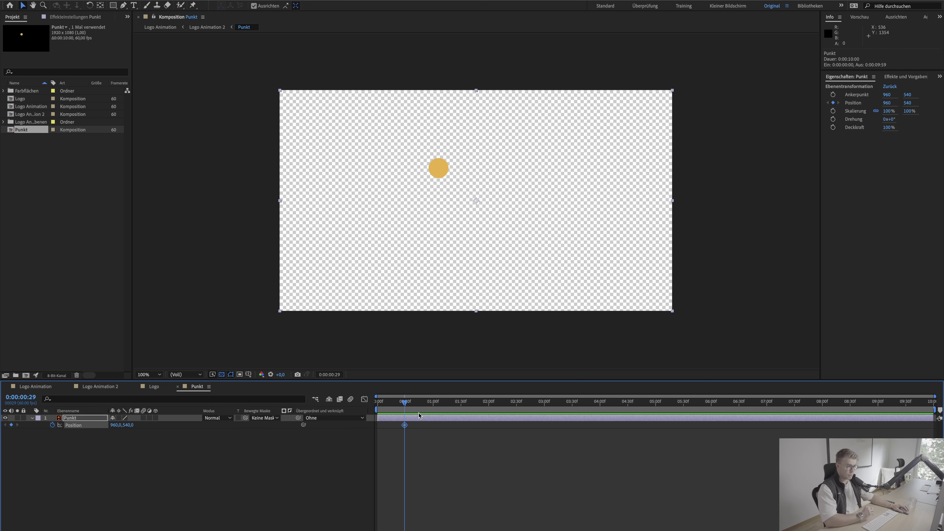
At frame 0, raise the dot to Position Y 360 and preview its drop
{"action": "left_click", "coordinate": [400, 402]}
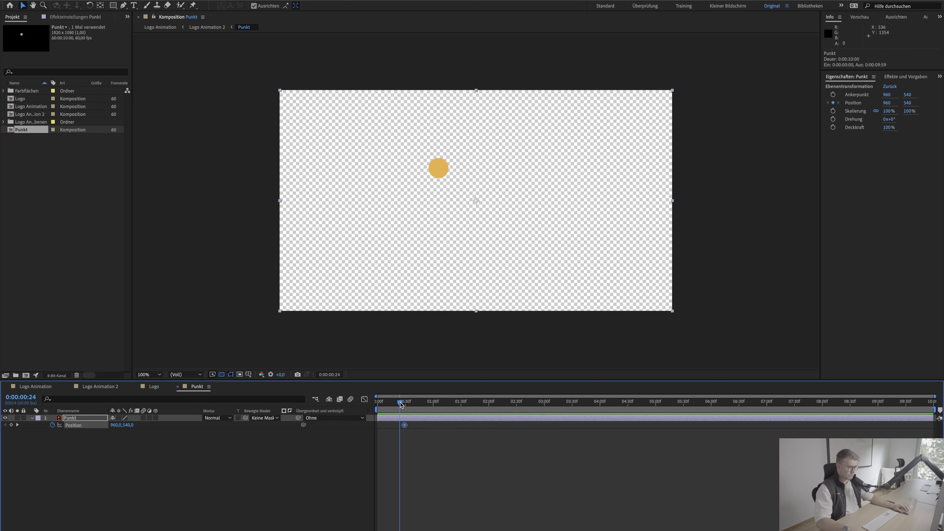
{"action": "left_click_drag", "start_coordinate": [400, 404], "coordinate": [376, 405]}
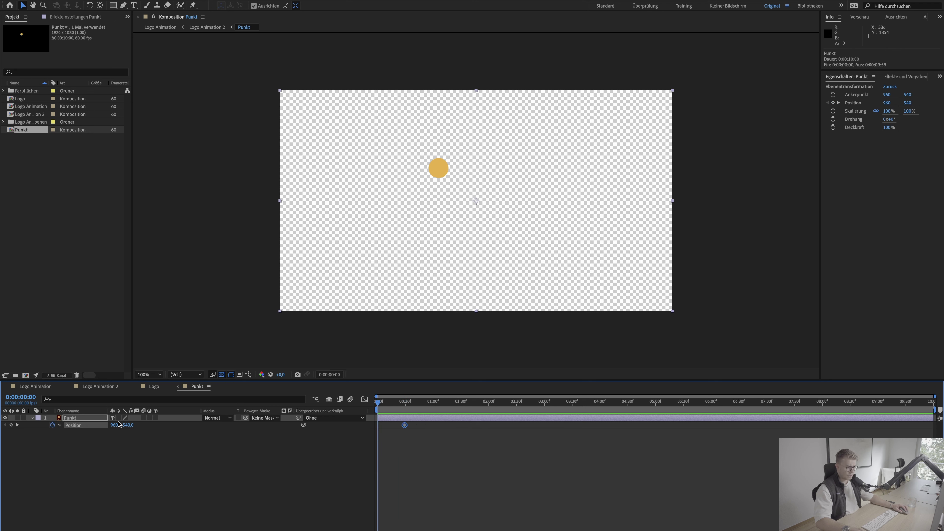
{"action": "left_click_drag", "start_coordinate": [127, 425], "coordinate": [62, 419]}
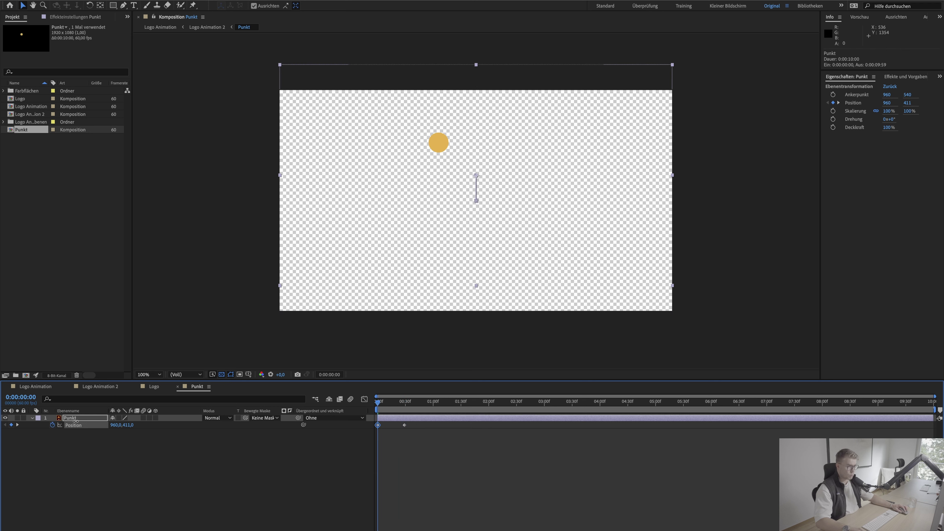
{"action": "key", "text": "shift+Up"}
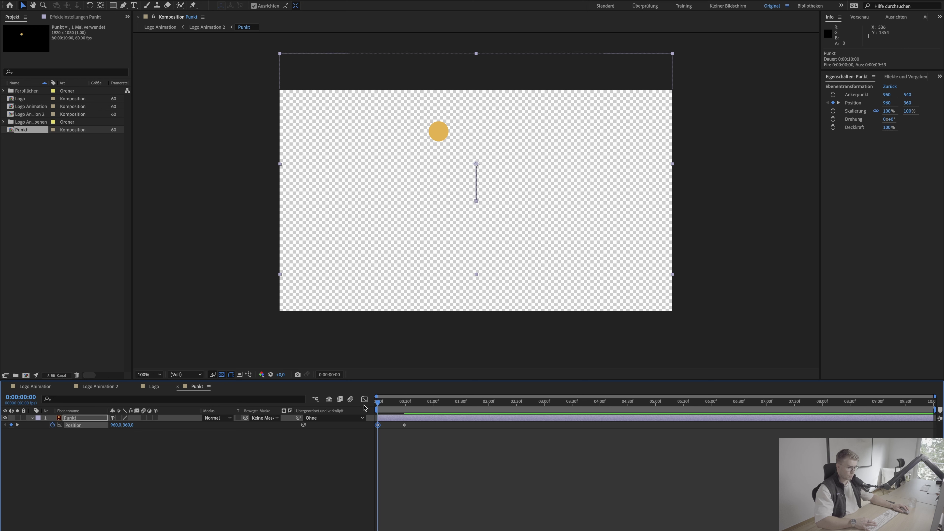
{"action": "key", "text": "space"}
{"action": "key", "text": "space"}
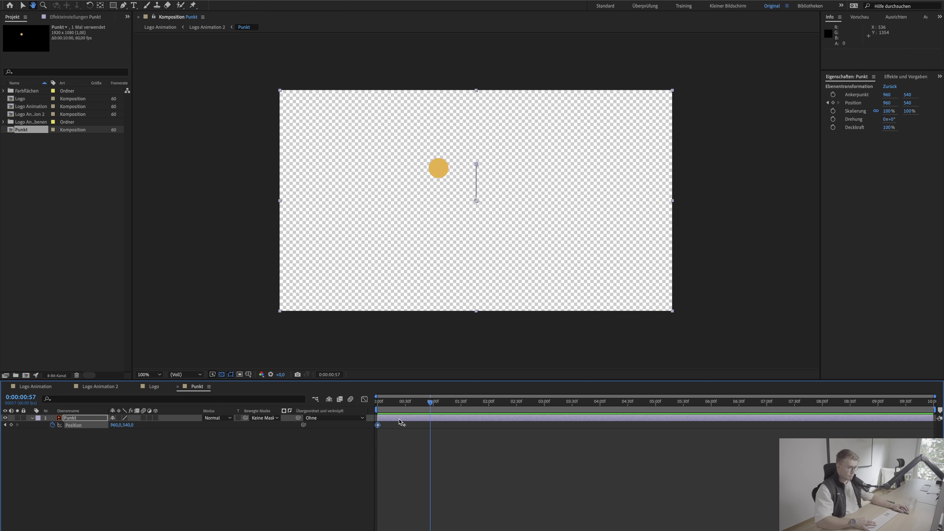
{"action": "left_click_drag", "start_coordinate": [403, 408], "coordinate": [407, 405]}
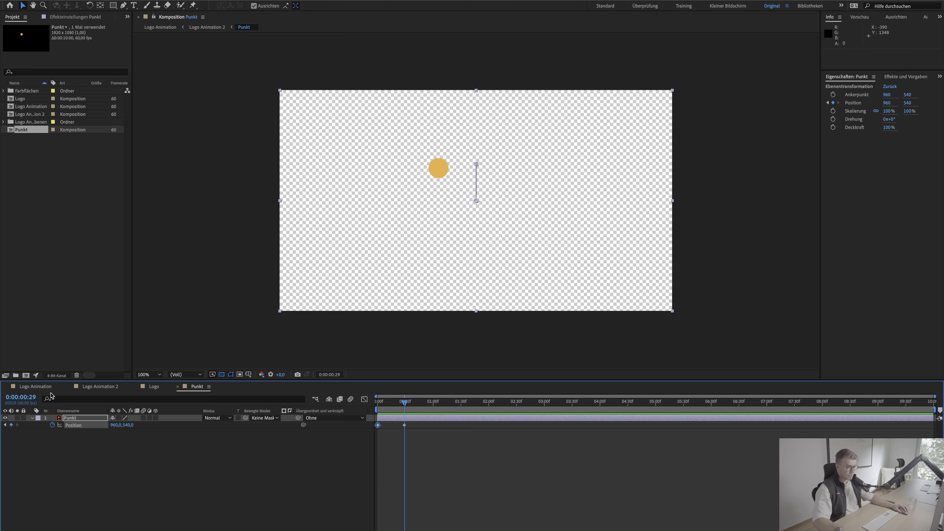
Look through the other compositions, then return to Punkt and review the dot's Position keyframes
{"action": "left_click", "coordinate": [35, 387]}
{"action": "left_click", "coordinate": [154, 386]}
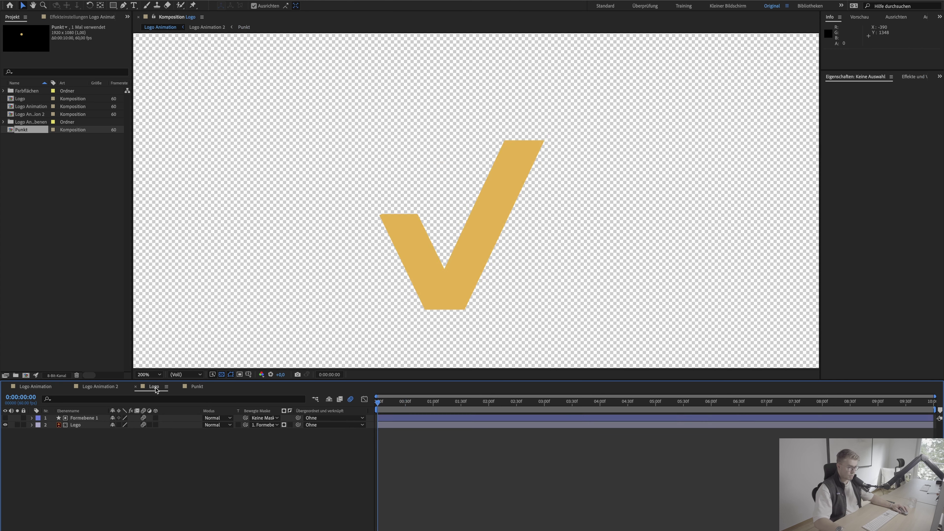
{"action": "left_click", "coordinate": [103, 388]}
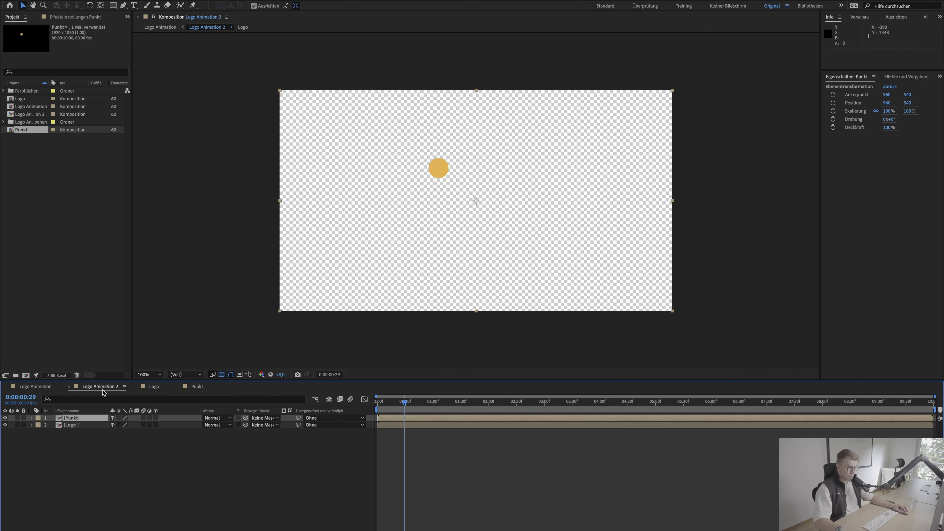
{"action": "left_click", "coordinate": [197, 386]}
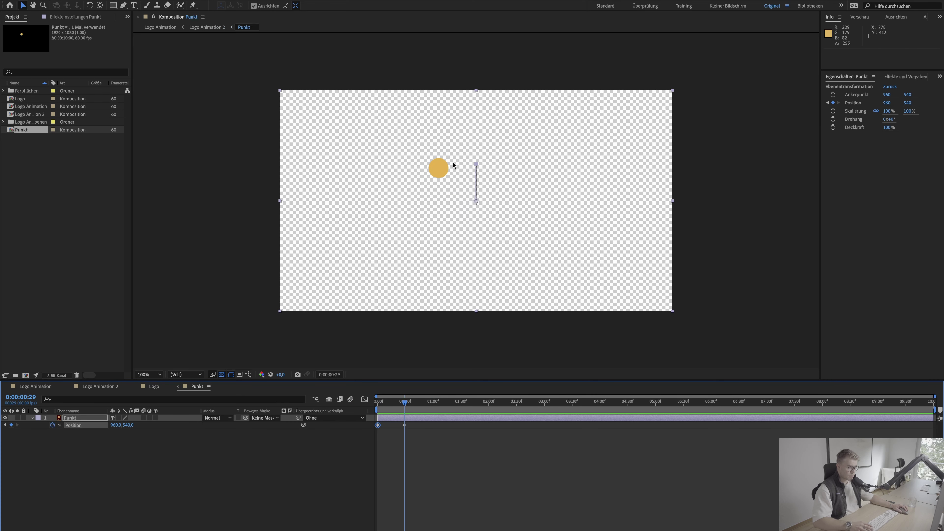
{"action": "key", "text": "u"}
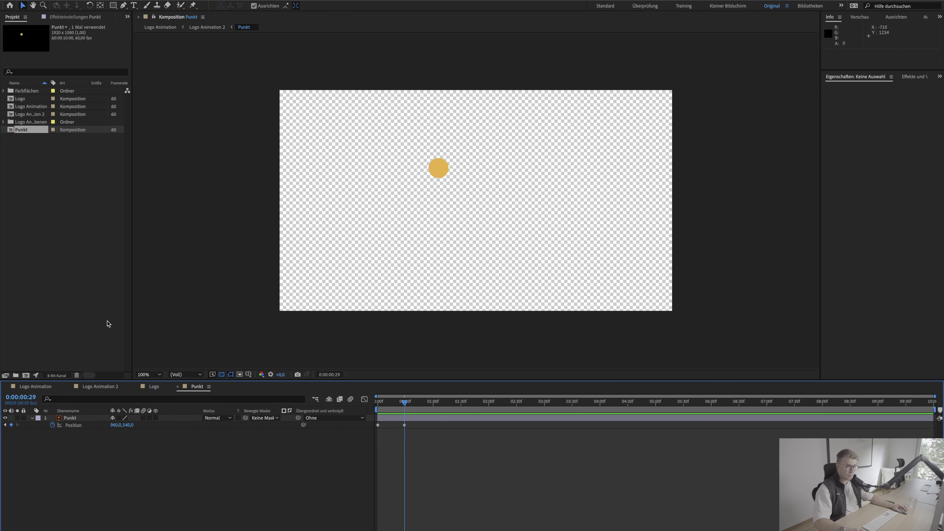
{"action": "left_click", "coordinate": [33, 418]}
{"action": "left_click", "coordinate": [76, 419]}
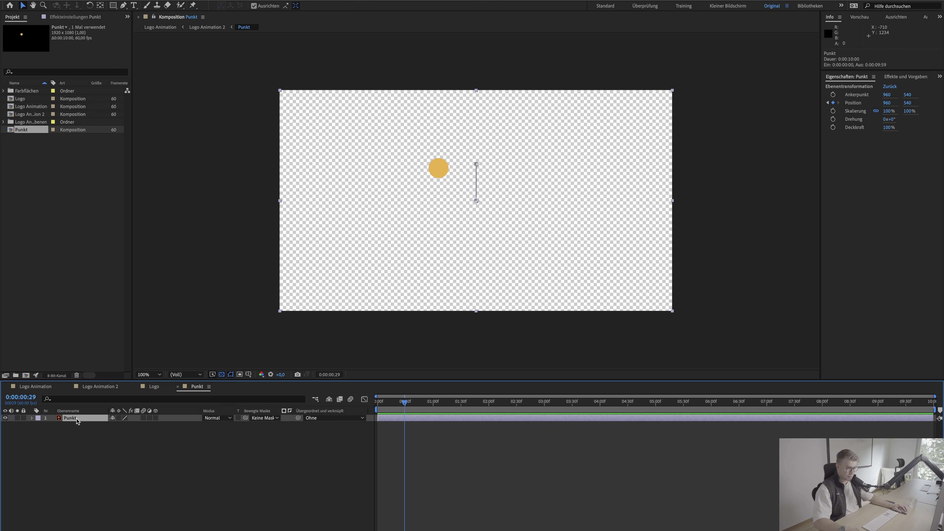
{"action": "left_click", "coordinate": [72, 449]}
{"action": "key", "text": "q"}
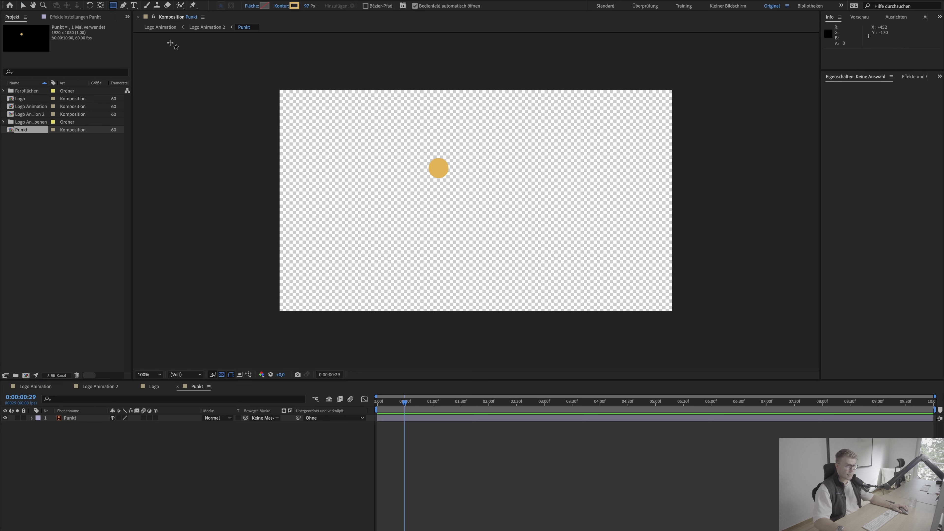
Draw a tall rectangle over the dot with no stroke and the dot's gold (E5B352) fill
{"action": "left_click_drag", "start_coordinate": [418, 99], "coordinate": [462, 176]}
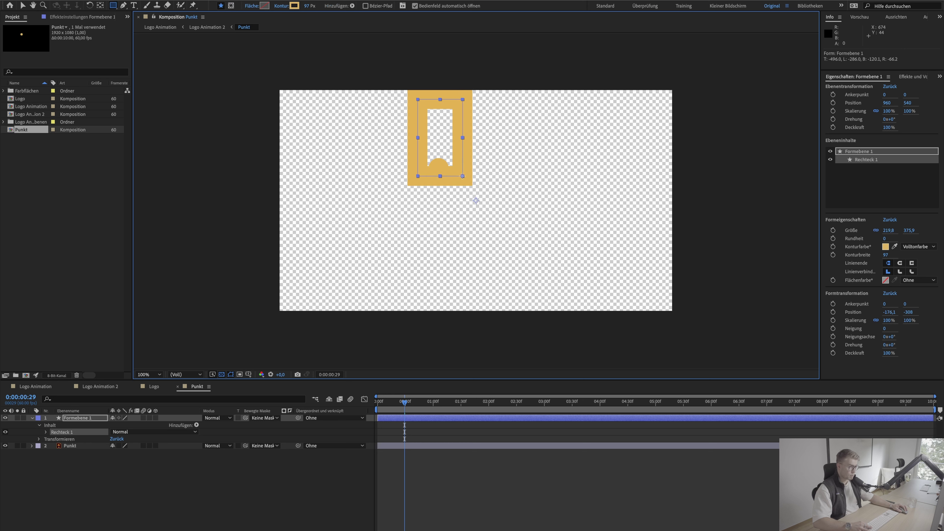
{"action": "left_click", "coordinate": [285, 6]}
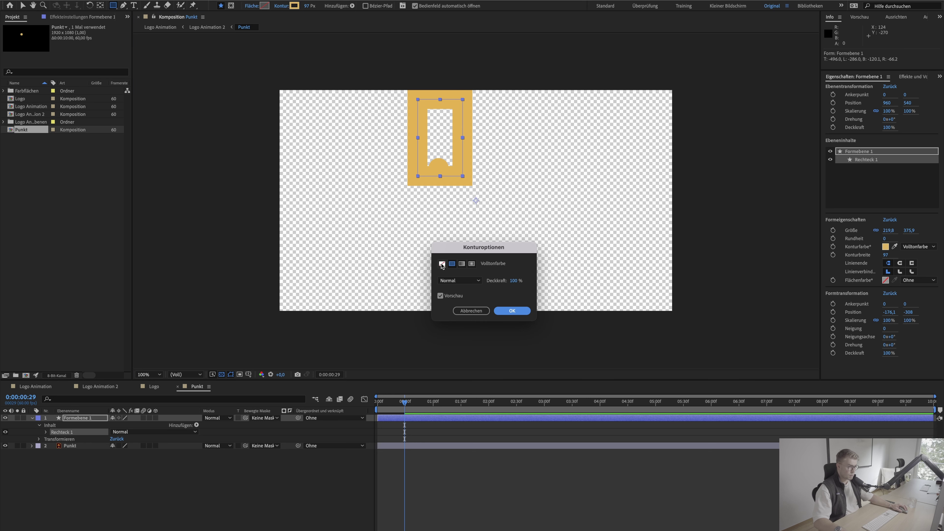
{"action": "left_click", "coordinate": [442, 264]}
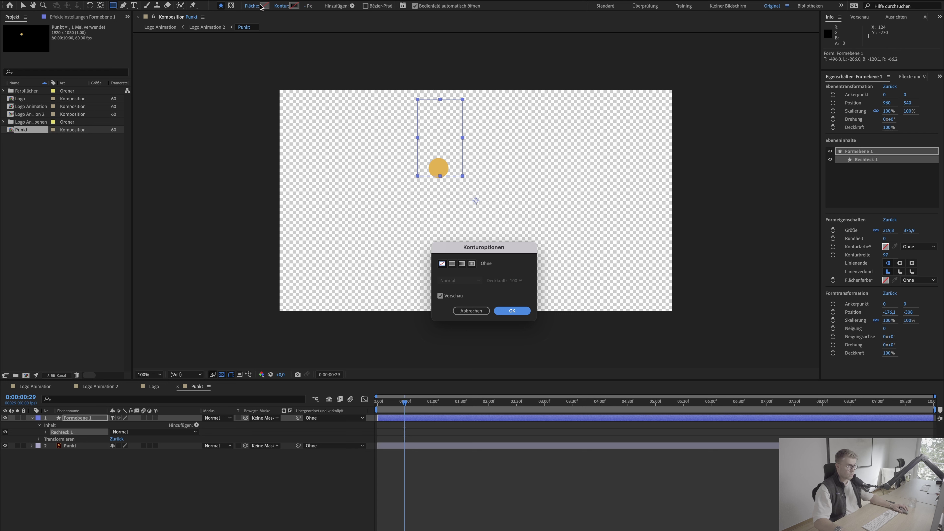
{"action": "left_click", "coordinate": [504, 312]}
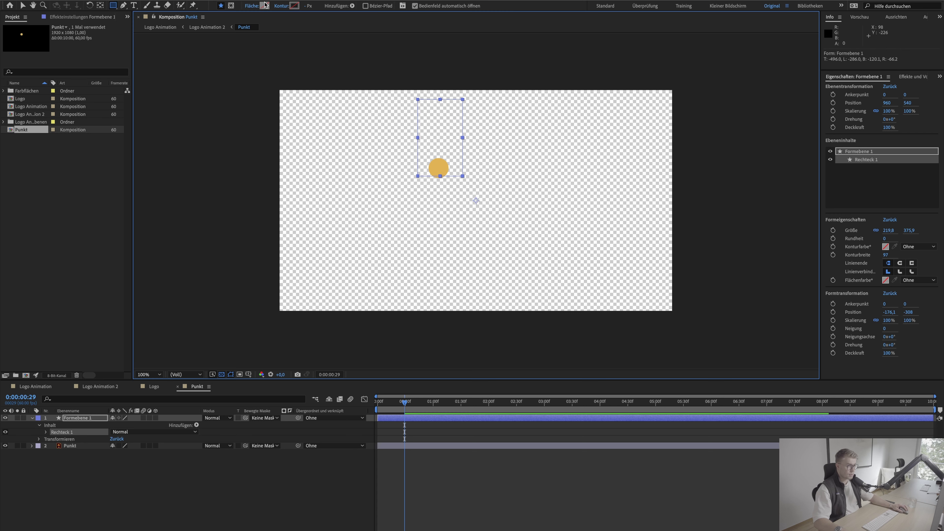
{"action": "left_click", "coordinate": [264, 6]}
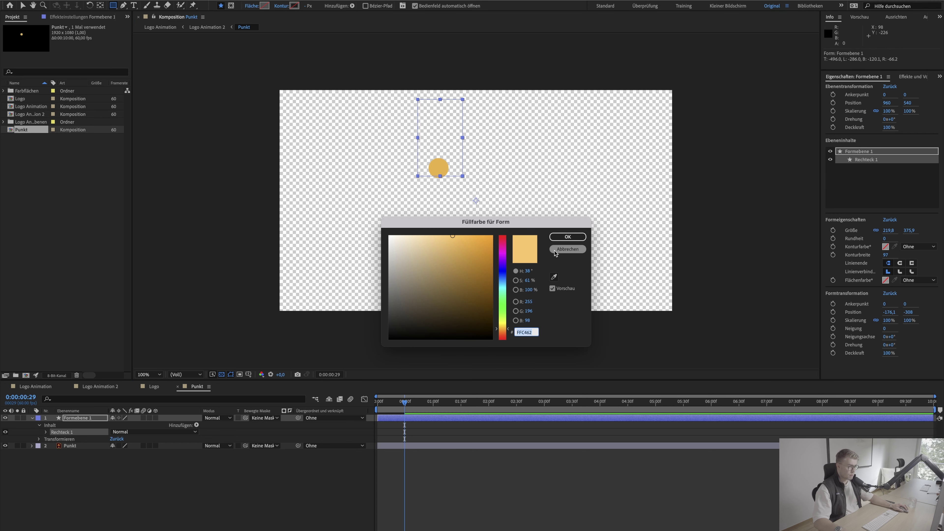
{"action": "left_click", "coordinate": [554, 276]}
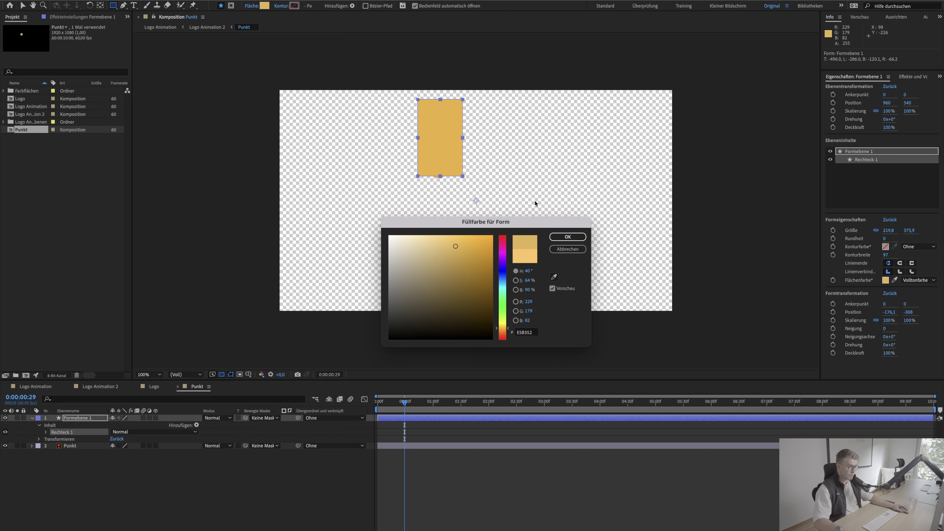
{"action": "left_click", "coordinate": [567, 236]}
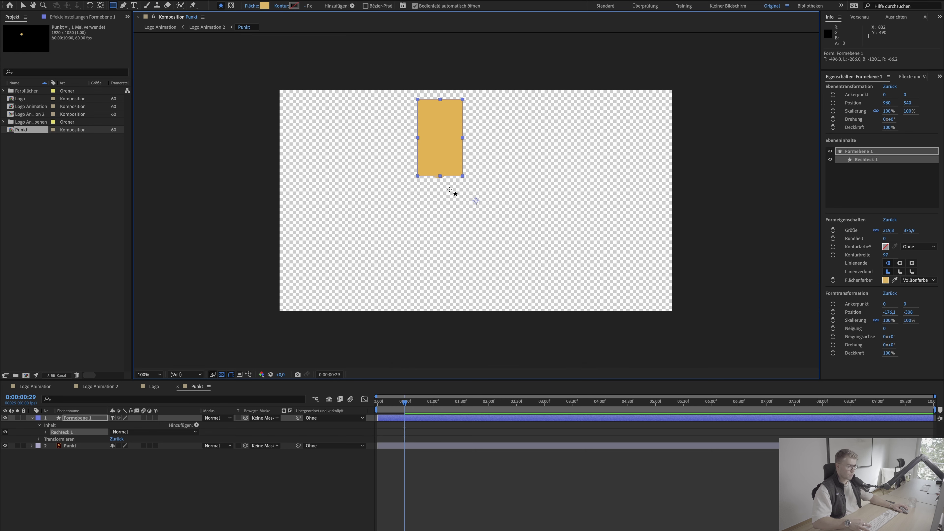
Stretch the rectangle's bottom edge further down the composition
{"action": "scroll", "coordinate": [440, 175], "scroll_direction": "up", "scroll_amount": 2}
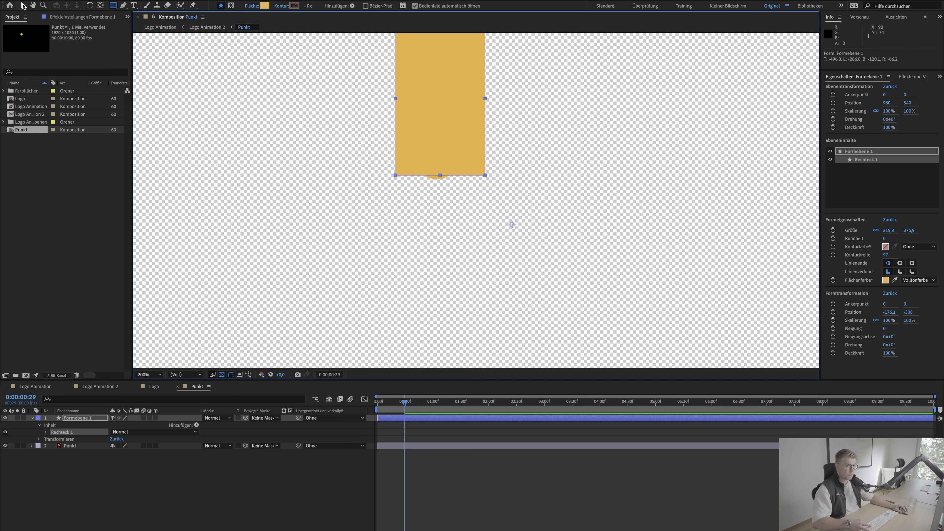
{"action": "left_click", "coordinate": [22, 5]}
{"action": "left_click_drag", "start_coordinate": [439, 177], "coordinate": [440, 182]}
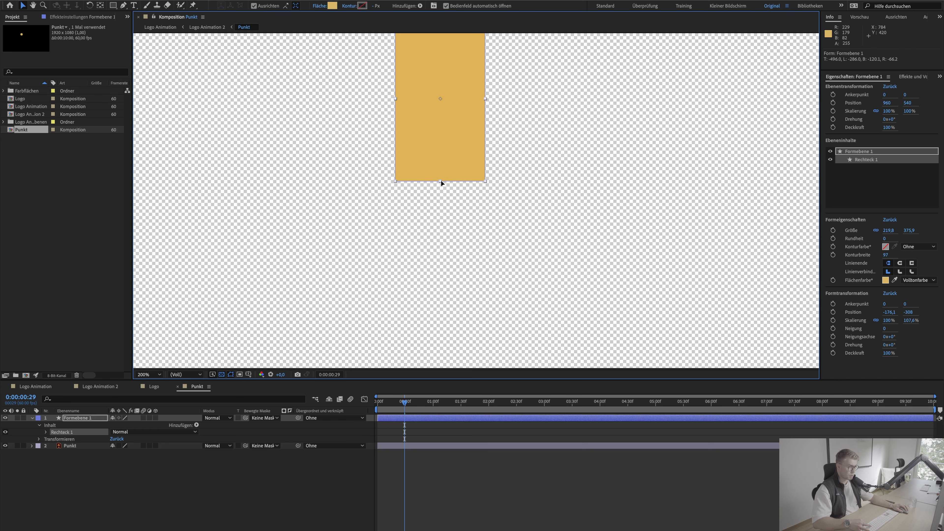
{"action": "left_click", "coordinate": [200, 485]}
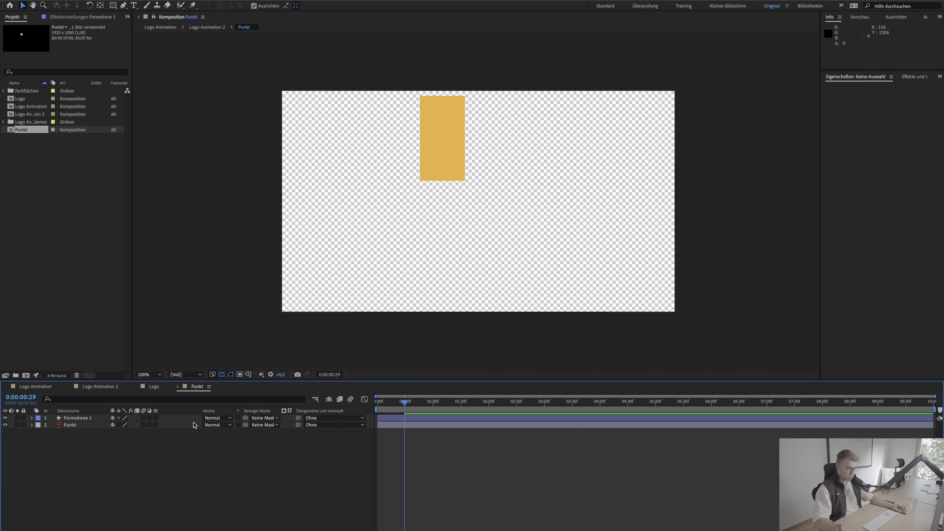
Set Formebene 1's track matte to the Punkt layer
{"action": "left_click", "coordinate": [86, 419]}
{"action": "left_click", "coordinate": [277, 418]}
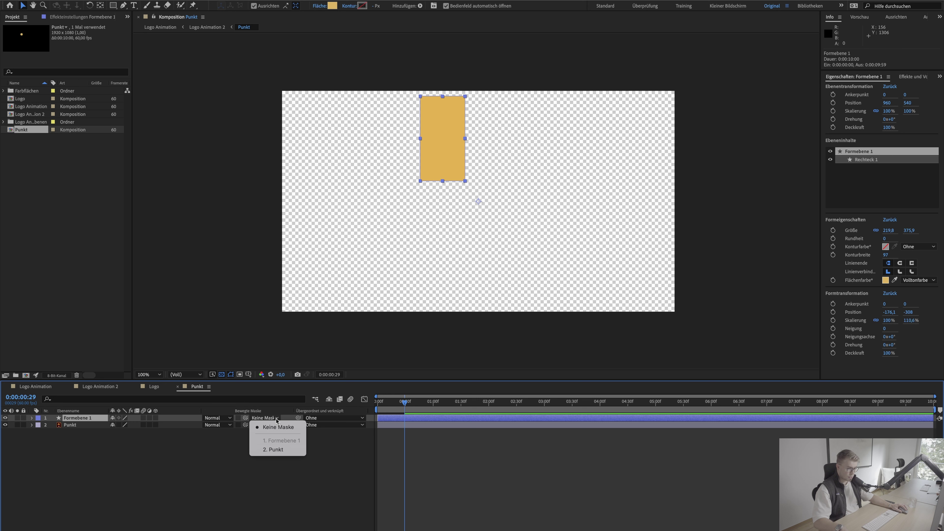
{"action": "left_click", "coordinate": [277, 449]}
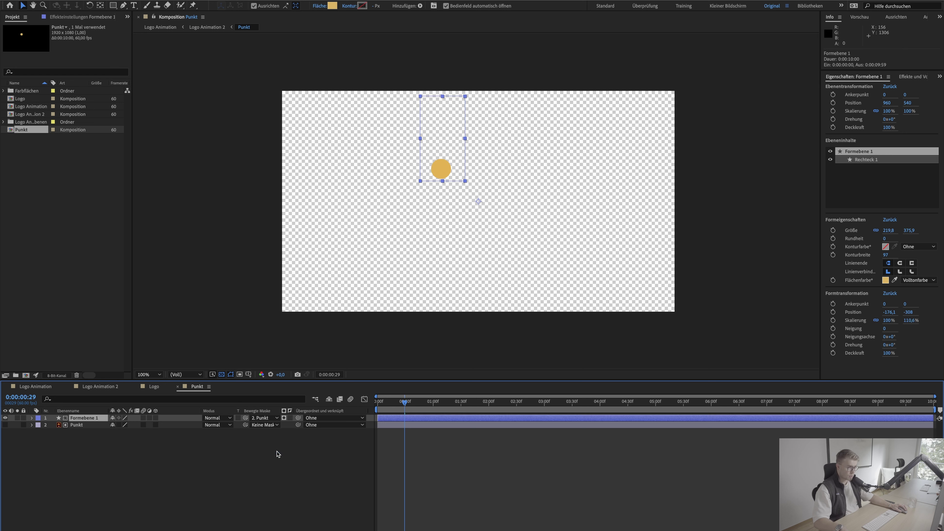
{"action": "mouse_move", "coordinate": [405, 401]}
{"action": "left_mouse_down"}
{"action": "mouse_move", "coordinate": [372, 403]}
{"action": "mouse_move", "coordinate": [424, 404]}
{"action": "mouse_move", "coordinate": [376, 401]}
{"action": "left_mouse_up"}
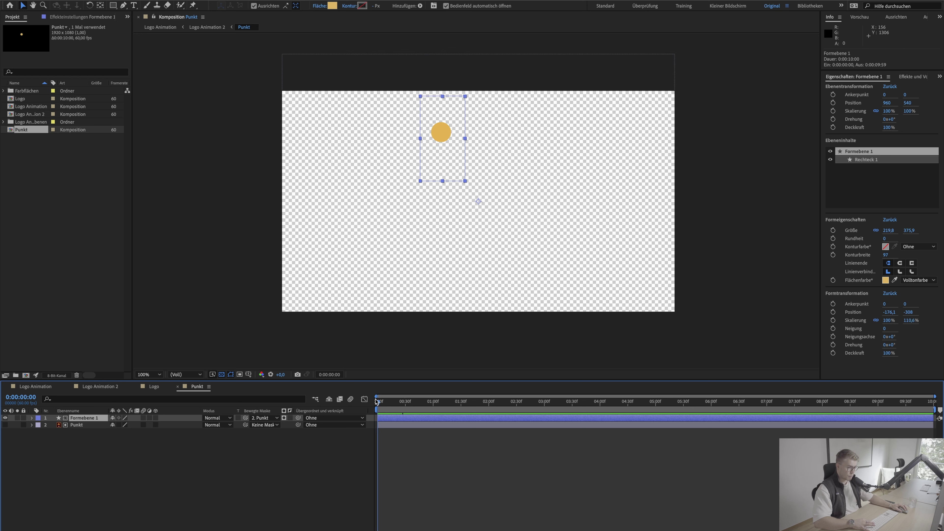
{"action": "left_click", "coordinate": [93, 457]}
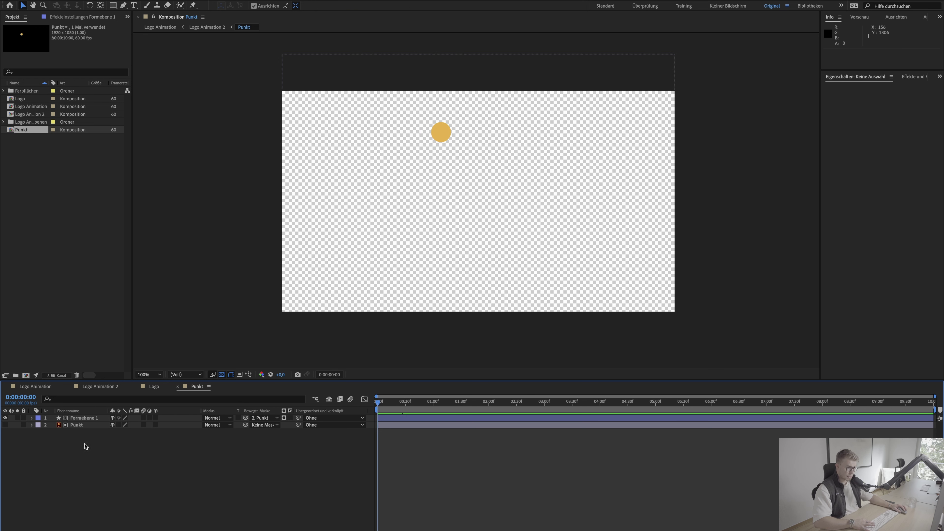
Lower the dot's end Position keyframe to Y 662, check the drop, and return to Logo Animation
{"action": "left_click", "coordinate": [31, 424]}
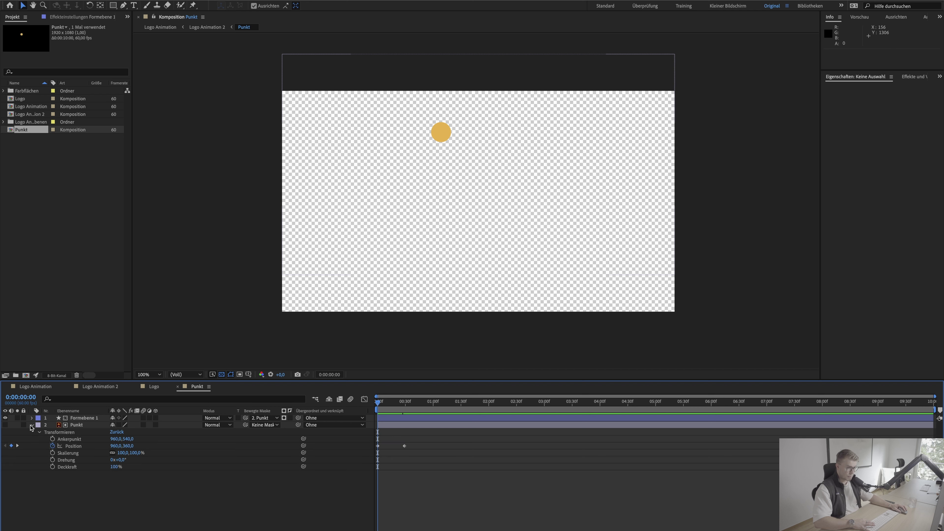
{"action": "left_click", "coordinate": [405, 401]}
{"action": "left_click", "coordinate": [405, 445]}
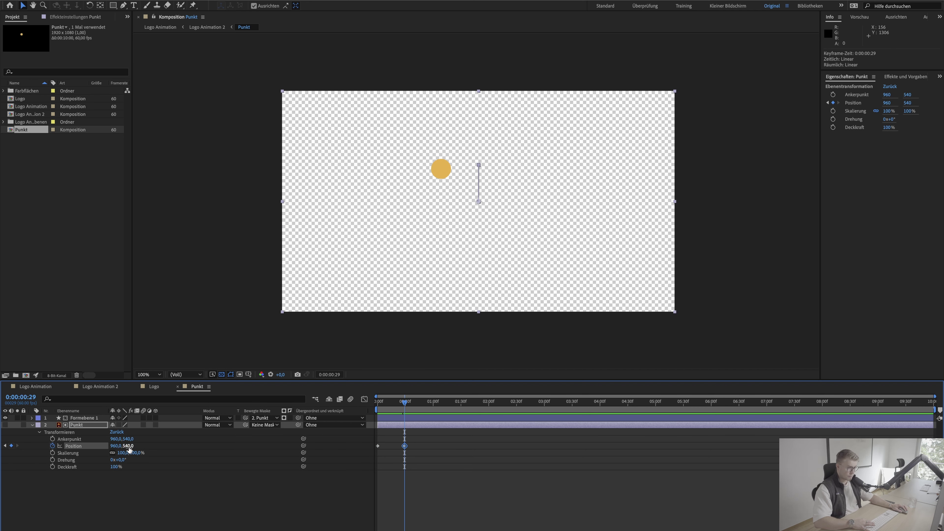
{"action": "left_click_drag", "start_coordinate": [130, 447], "coordinate": [175, 454]}
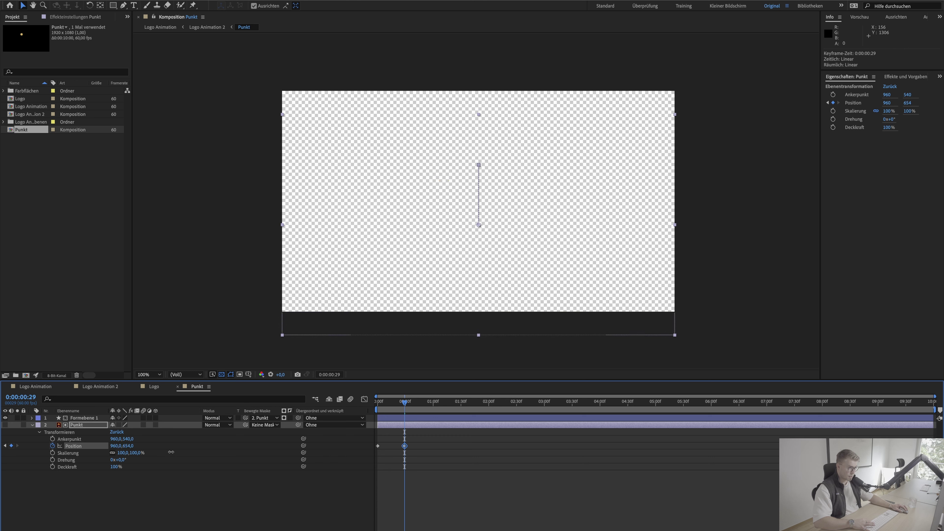
{"action": "key", "text": "Home"}
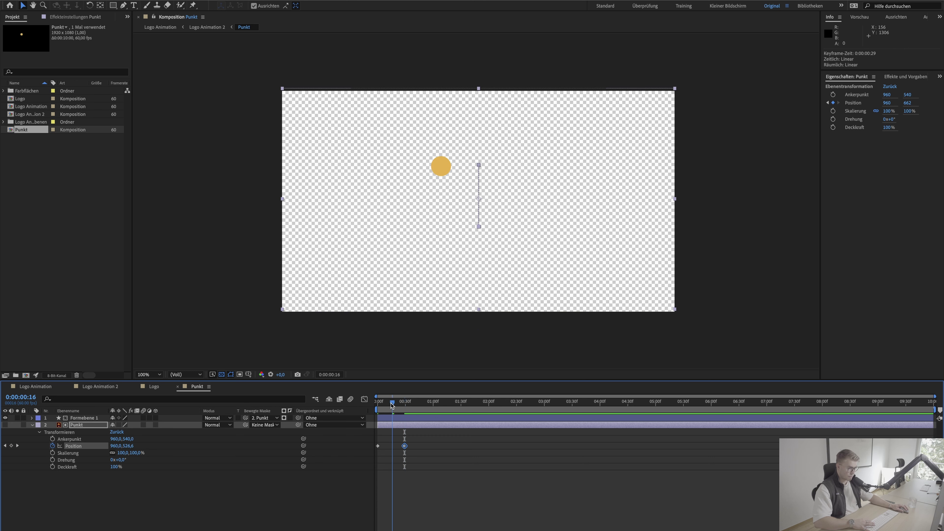
{"action": "left_click_drag", "start_coordinate": [377, 402], "coordinate": [415, 404]}
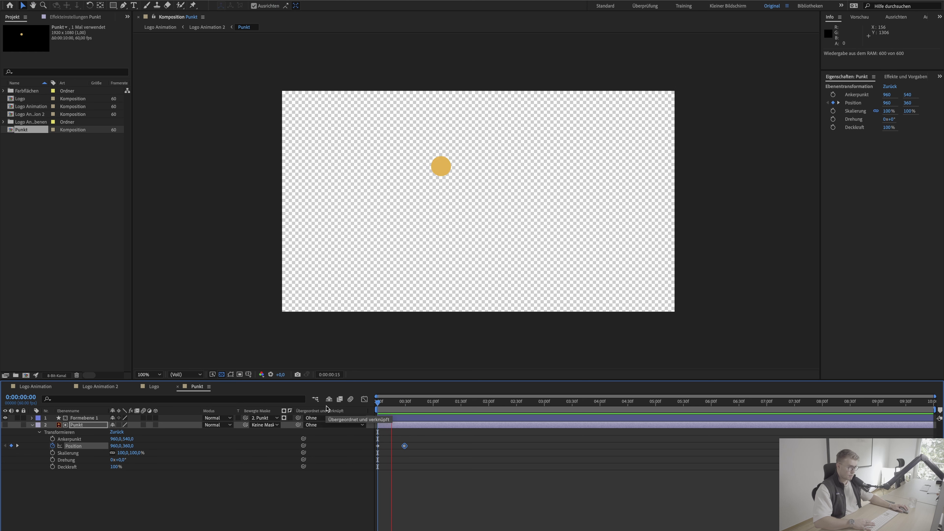
{"action": "key", "text": "shift+Escape"}
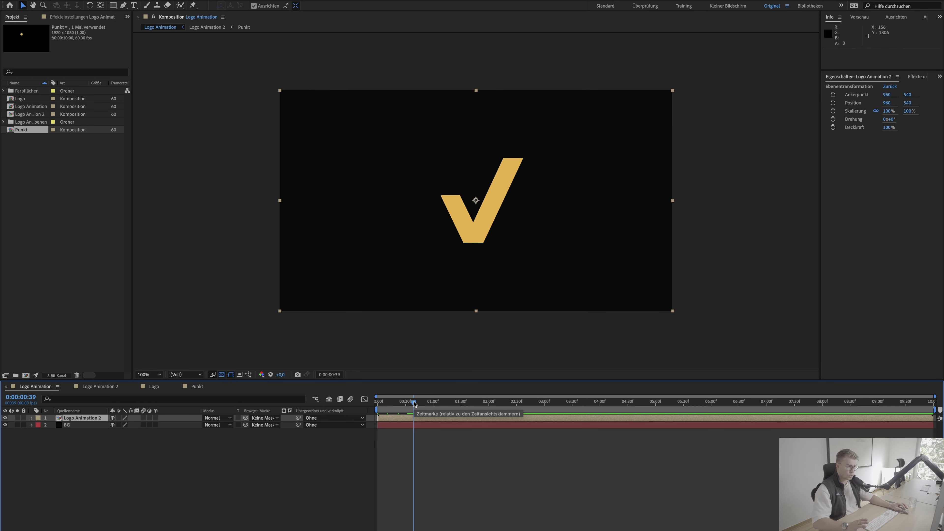
{"action": "key", "text": "Home"}
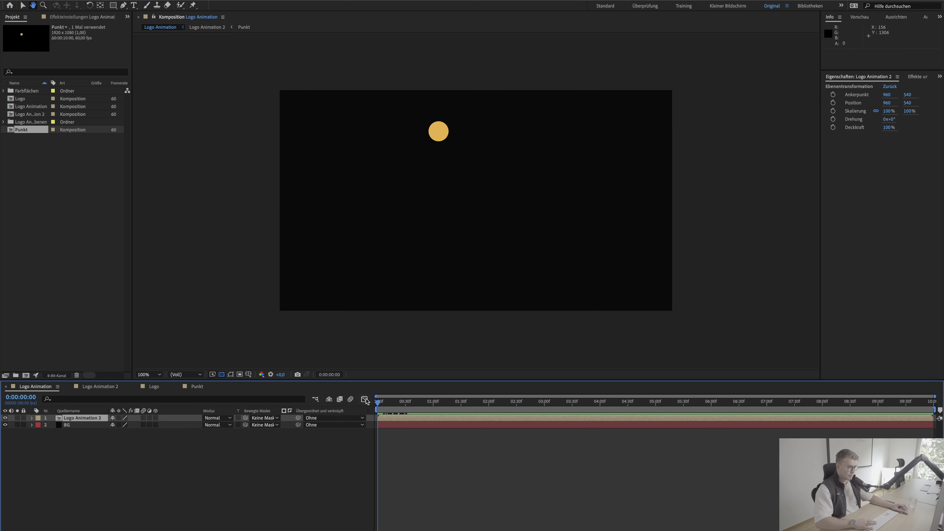
{"action": "key", "text": "space"}
{"action": "key", "text": "space"}
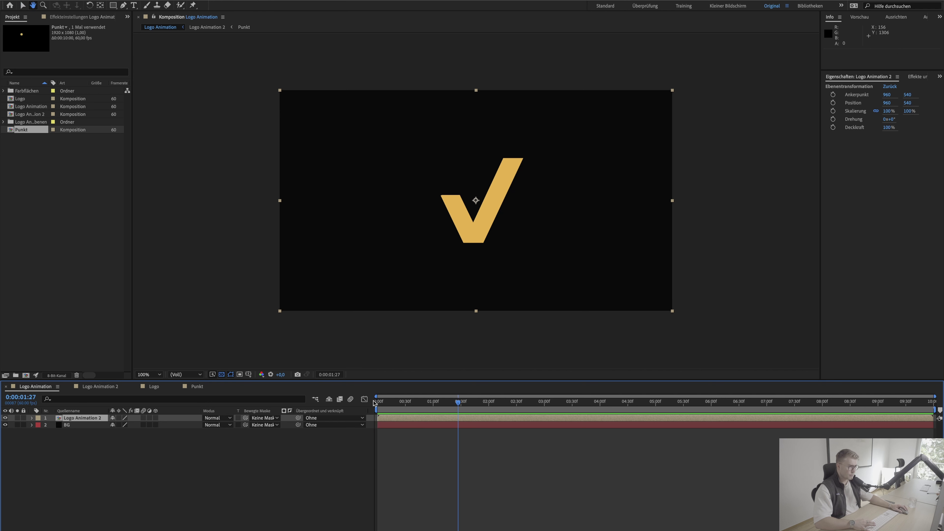
{"action": "left_click_drag", "start_coordinate": [407, 402], "coordinate": [372, 407]}
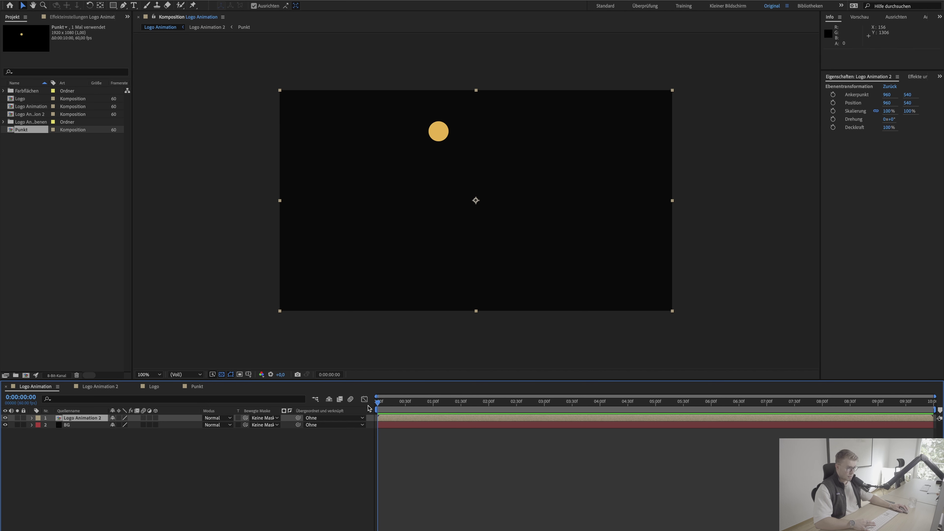
{"action": "key", "text": "space"}
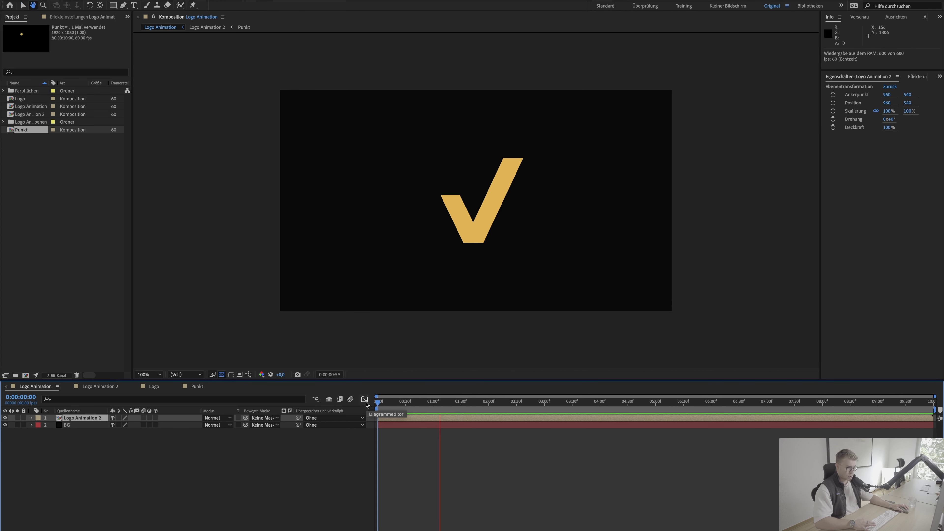
{"action": "key", "text": "space"}
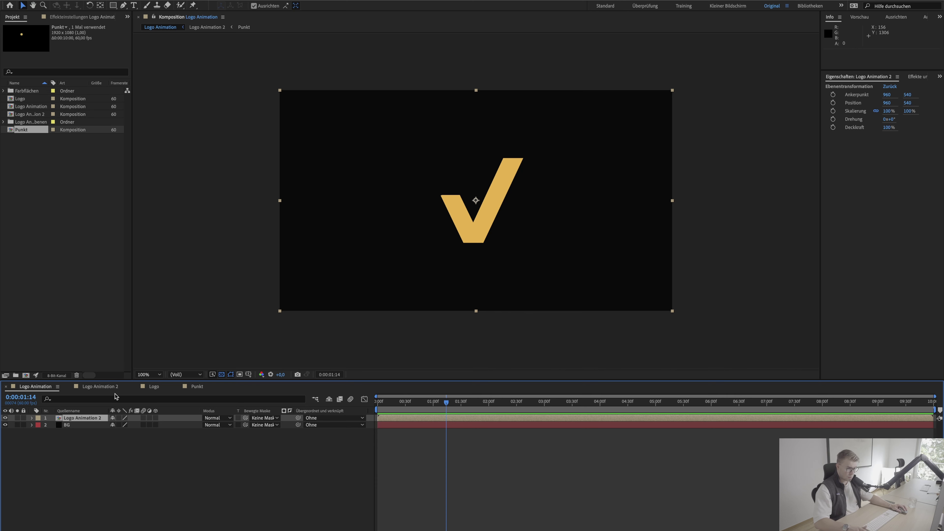
In Punkt, apply Easy Ease to both dot Position keyframes and steepen the speed curve
{"action": "left_click", "coordinate": [151, 386]}
{"action": "left_click", "coordinate": [197, 387]}
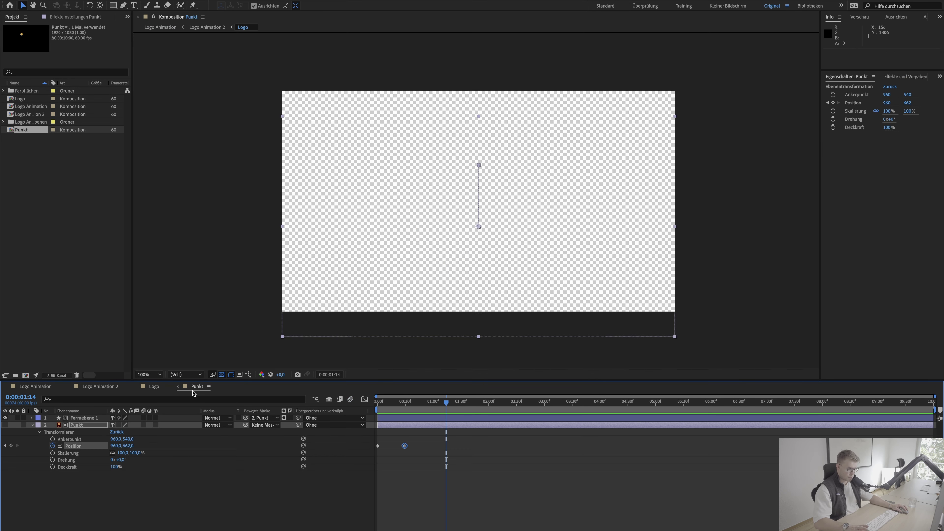
{"action": "left_click_drag", "start_coordinate": [424, 473], "coordinate": [377, 446]}
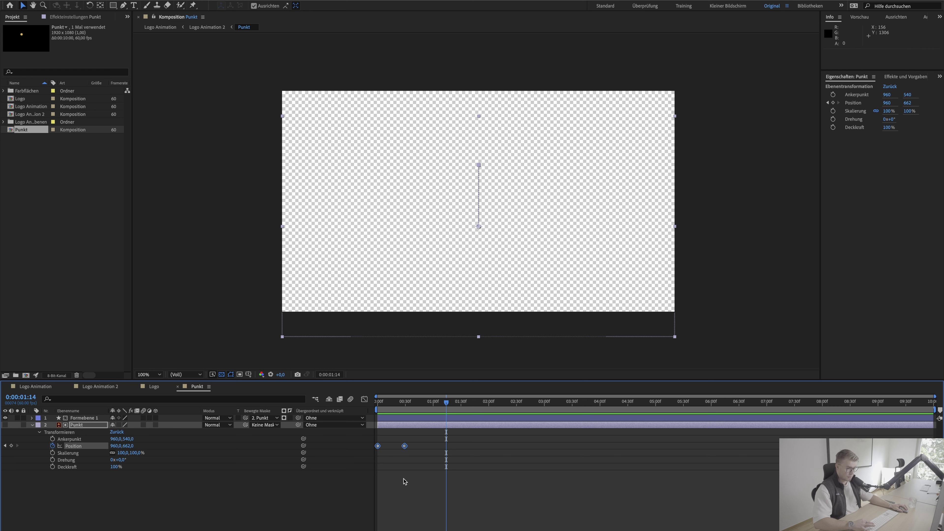
{"action": "right_click", "coordinate": [404, 446]}
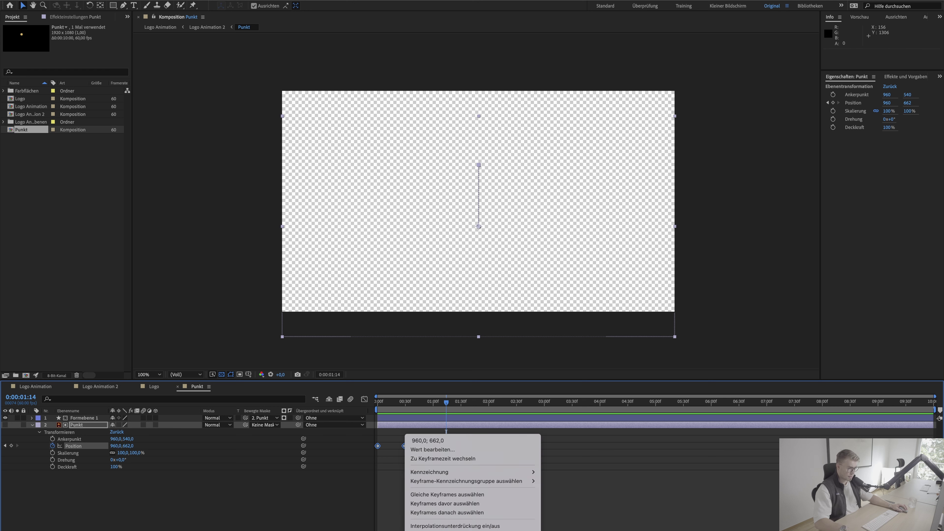
{"action": "mouse_move", "coordinate": [483, 529]}
{"action": "left_click", "coordinate": [557, 491]}
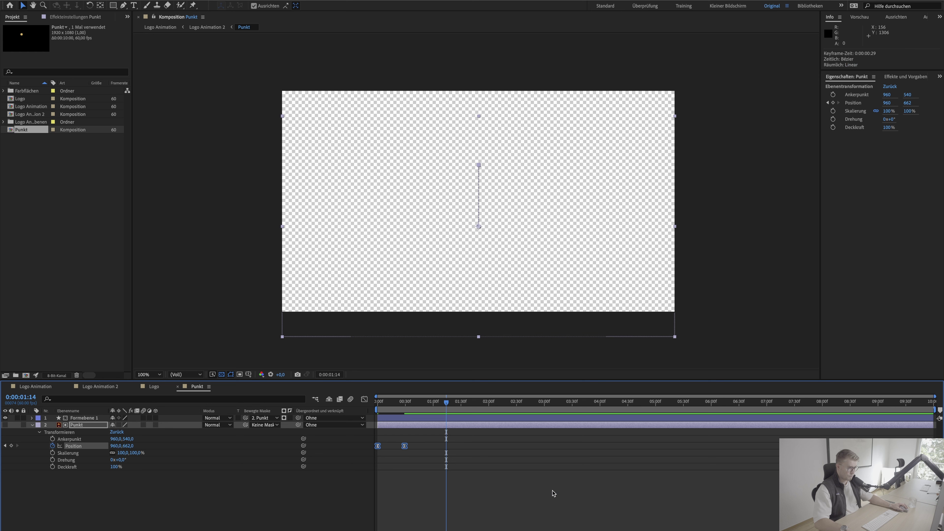
{"action": "left_click", "coordinate": [364, 401]}
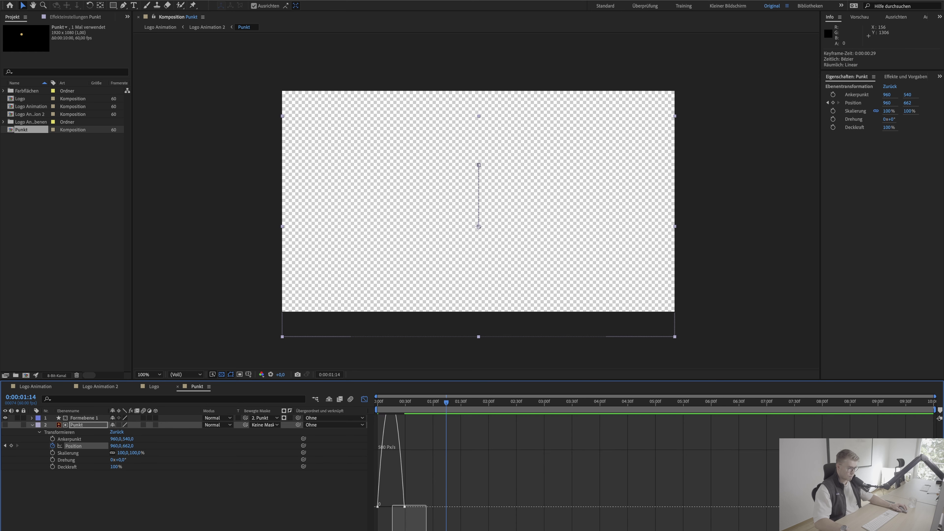
{"action": "left_click_drag", "start_coordinate": [400, 529], "coordinate": [391, 529]}
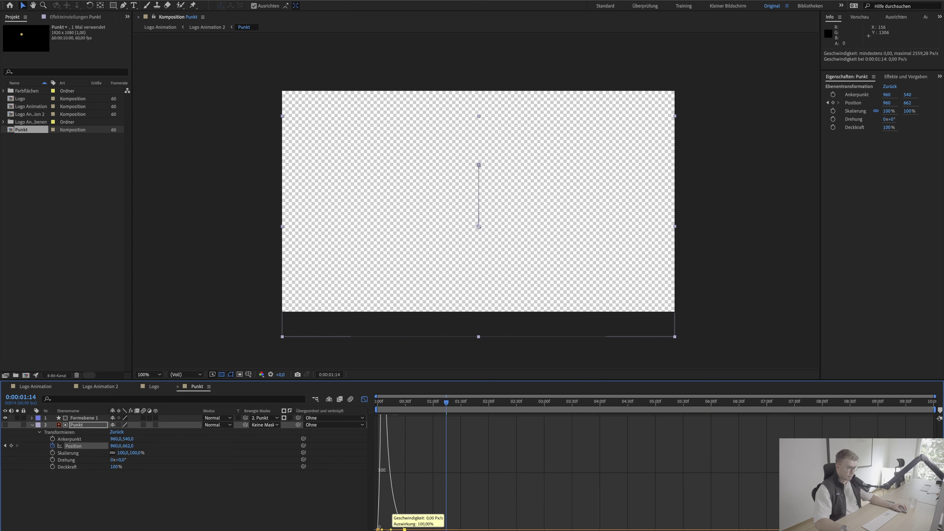
{"action": "left_click", "coordinate": [364, 400]}
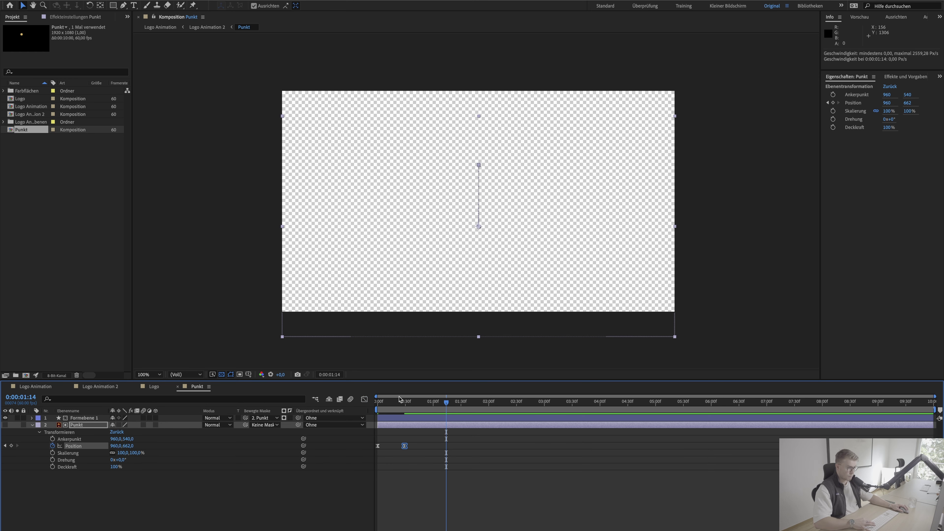
Delay the dot's end keyframe from 0:00:00:41 to 0:00:00:59, previewing the slower drop
{"action": "key", "text": "Home"}
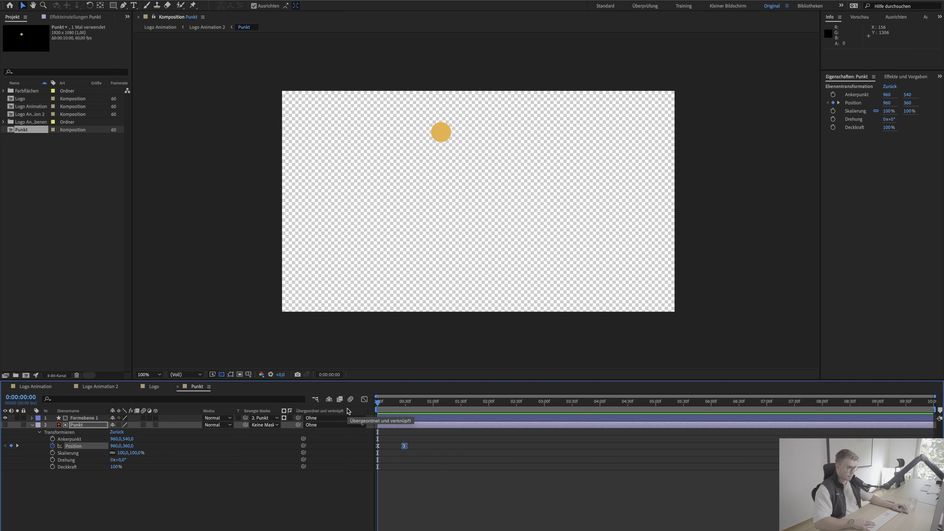
{"action": "key", "text": "space"}
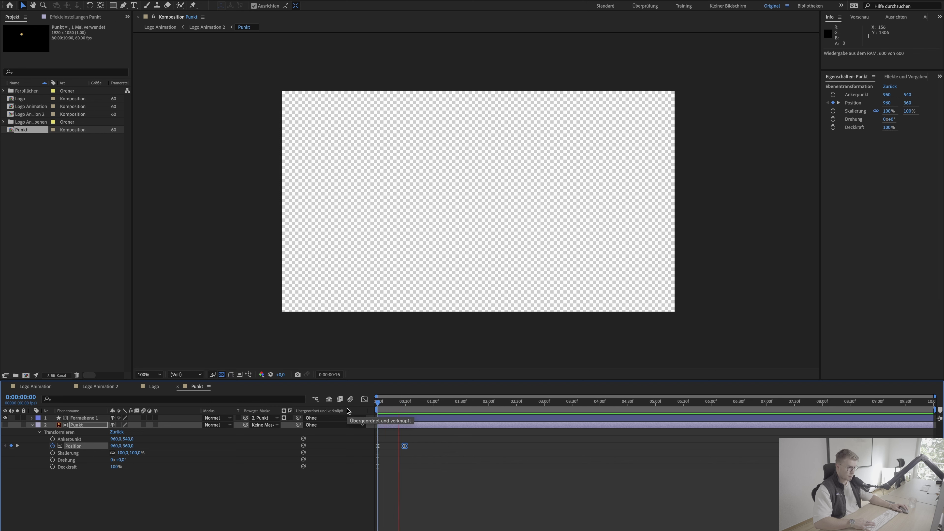
{"action": "left_click", "coordinate": [414, 451]}
{"action": "left_click_drag", "start_coordinate": [404, 445], "coordinate": [416, 448]}
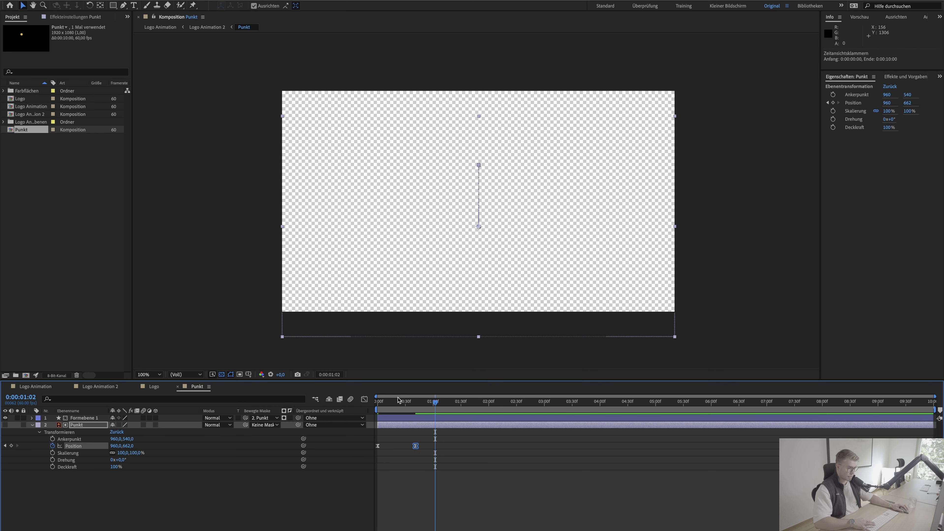
{"action": "key", "text": "Home"}
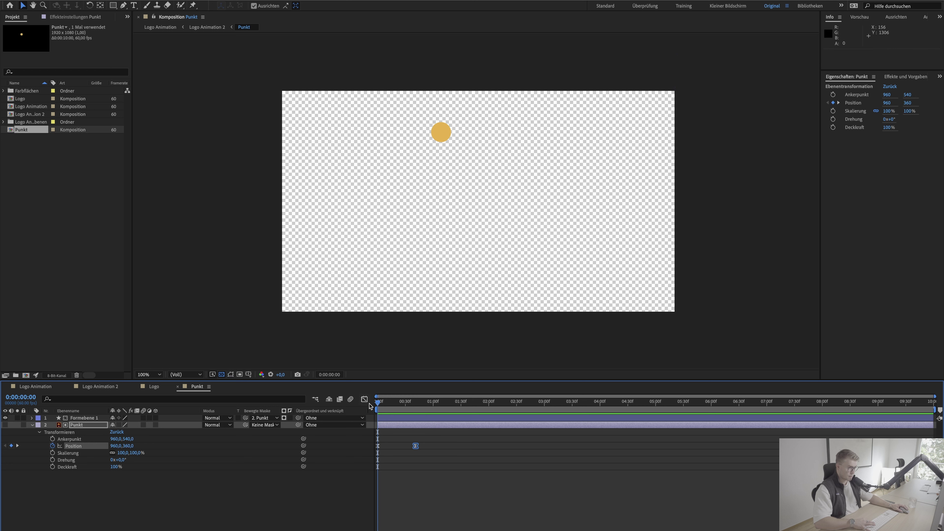
{"action": "key", "text": "space"}
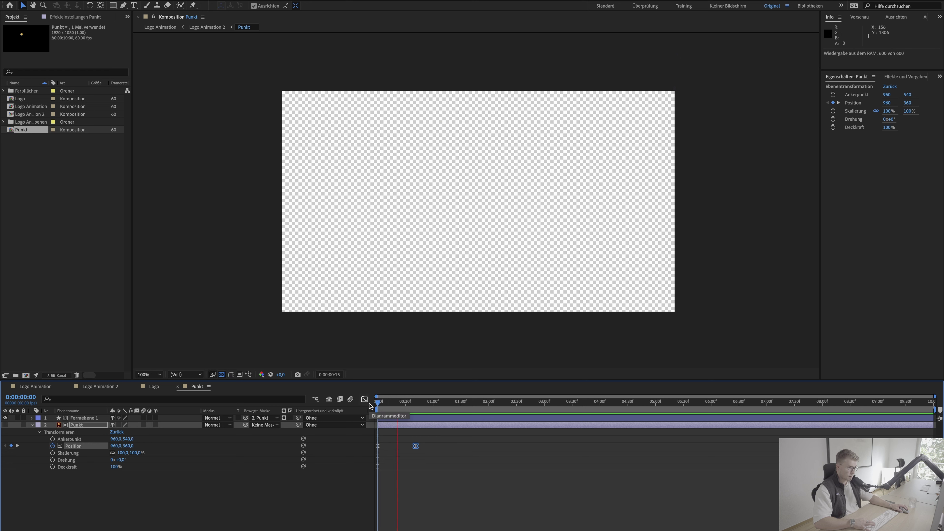
{"action": "key", "text": "space"}
{"action": "left_click_drag", "start_coordinate": [415, 445], "coordinate": [434, 448]}
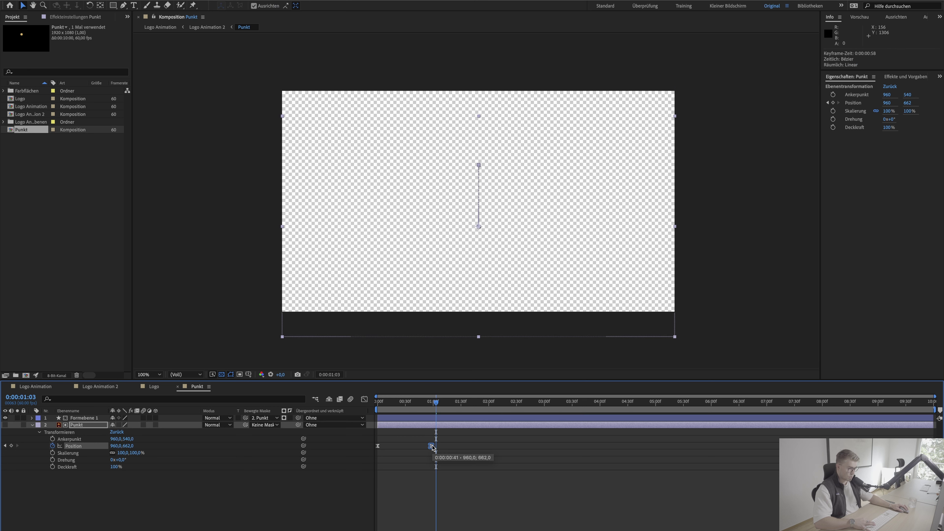
{"action": "left_click", "coordinate": [435, 405]}
{"action": "left_click_drag", "start_coordinate": [434, 405], "coordinate": [376, 402]}
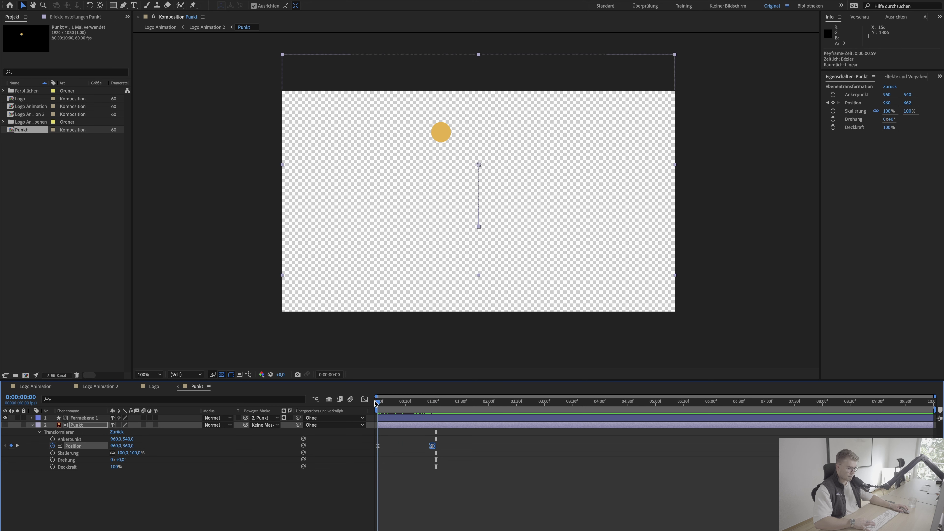
{"action": "key", "text": "space"}
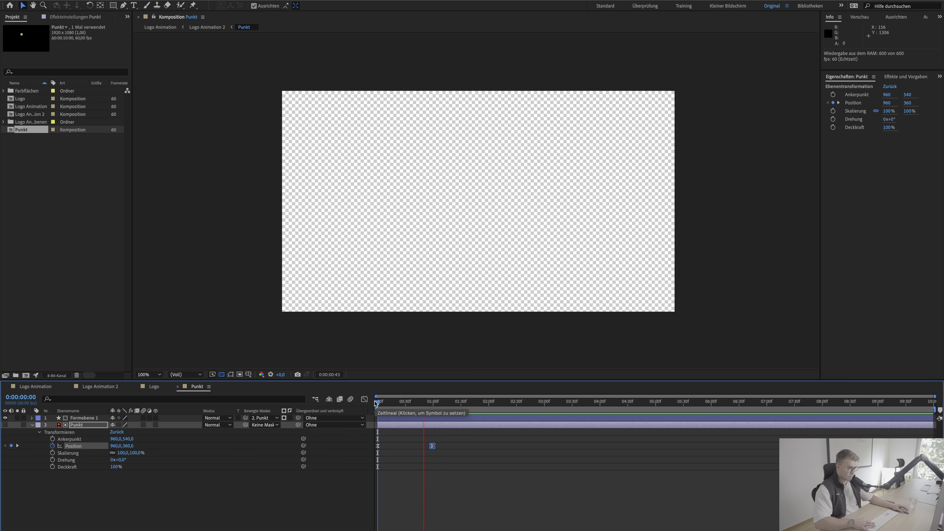
{"action": "key", "text": "space"}
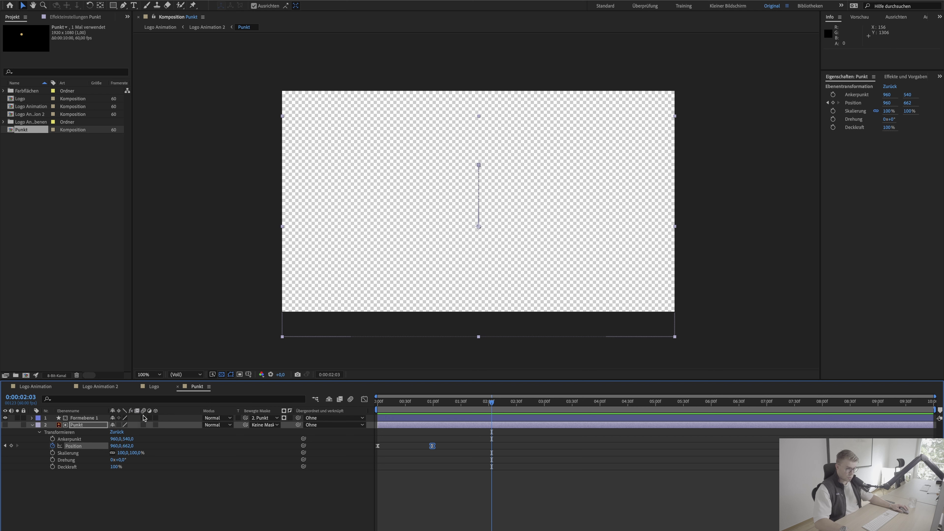
Enable motion blur for both layers in the Punkt composition
{"action": "left_click", "coordinate": [143, 418]}
{"action": "left_click", "coordinate": [143, 424]}
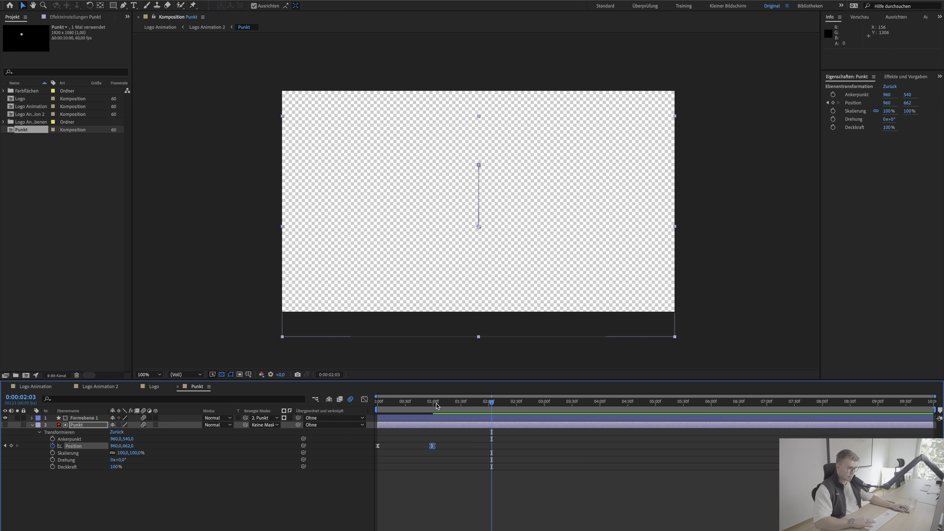
{"action": "key", "text": "Page_Up"}
{"action": "key", "text": "Page_Up"}
{"action": "key", "text": "Page_Up"}
Preview the opening of Logo Animation where the dot turns into the checkmark
{"action": "left_click", "coordinate": [31, 386]}
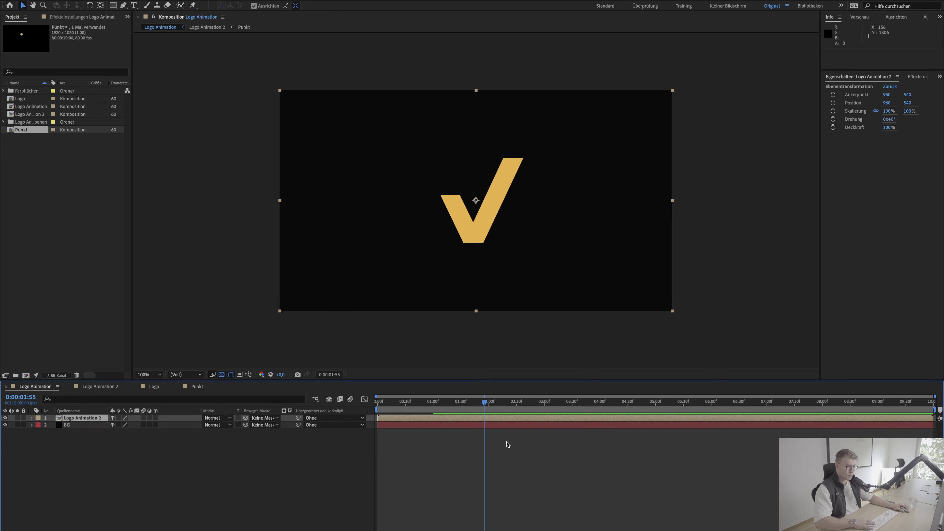
{"action": "left_click_drag", "start_coordinate": [400, 404], "coordinate": [343, 411]}
{"action": "key", "text": "space"}
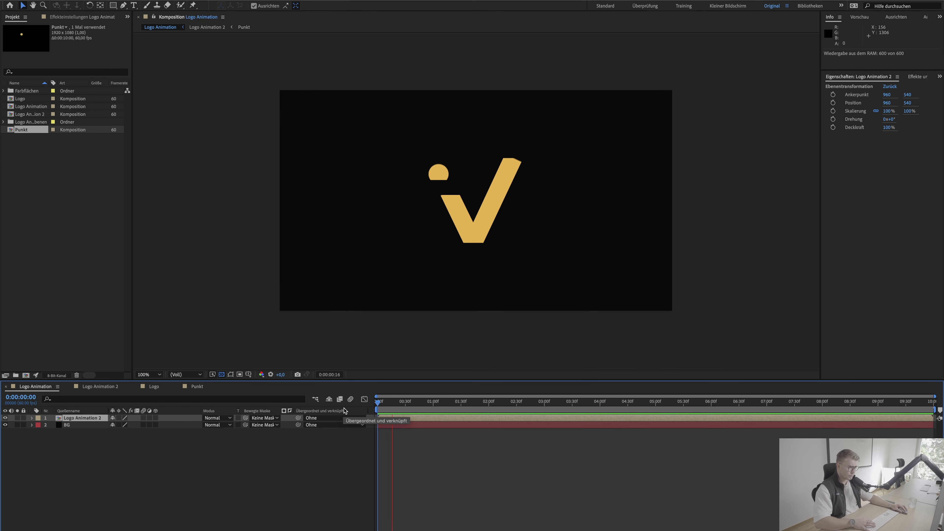
{"action": "key", "text": "space"}
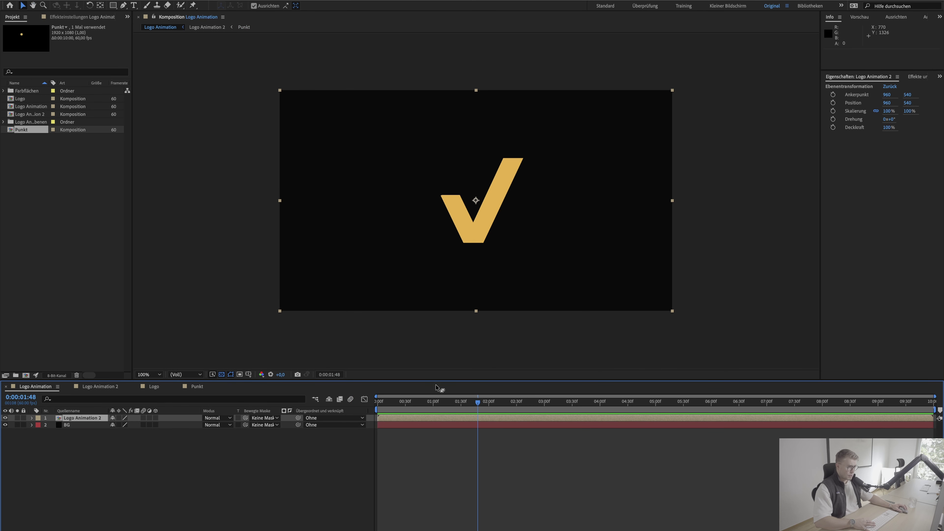
{"action": "mouse_move", "coordinate": [439, 406]}
{"action": "left_mouse_down"}
{"action": "mouse_move", "coordinate": [391, 407]}
{"action": "mouse_move", "coordinate": [404, 407]}
{"action": "left_mouse_up"}
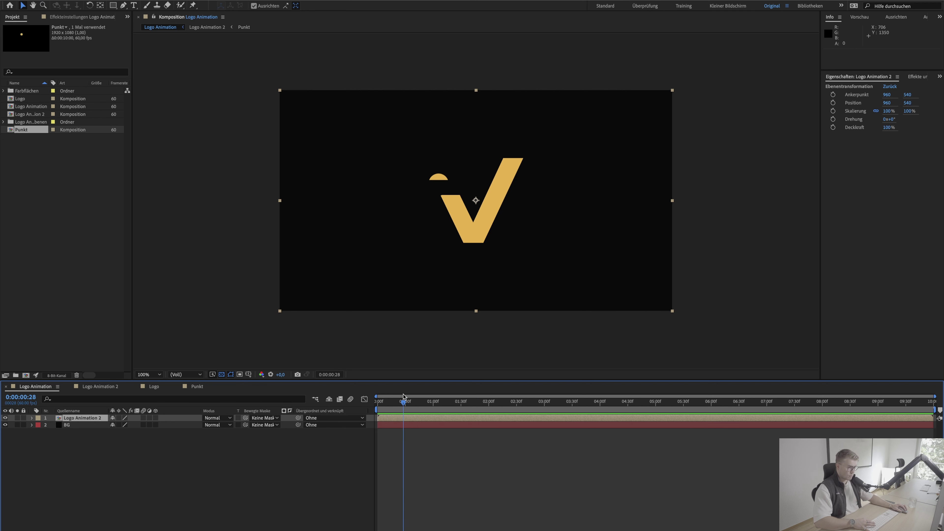
{"action": "left_click_drag", "start_coordinate": [404, 397], "coordinate": [385, 409]}
{"action": "key", "text": "space"}
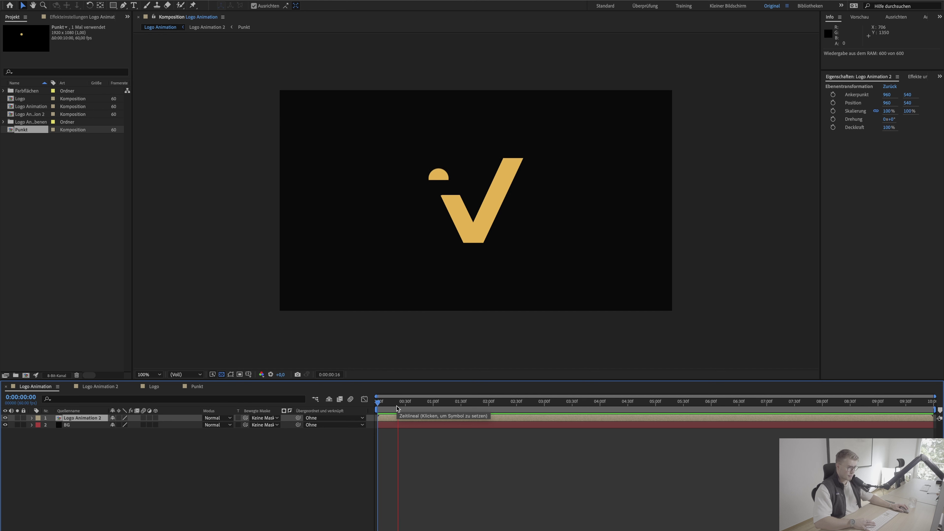
{"action": "key", "text": "space"}
Shift the Logo layer in Logo Animation 2 to start at 0:00:00:33, previewing the timing
{"action": "left_click", "coordinate": [104, 387]}
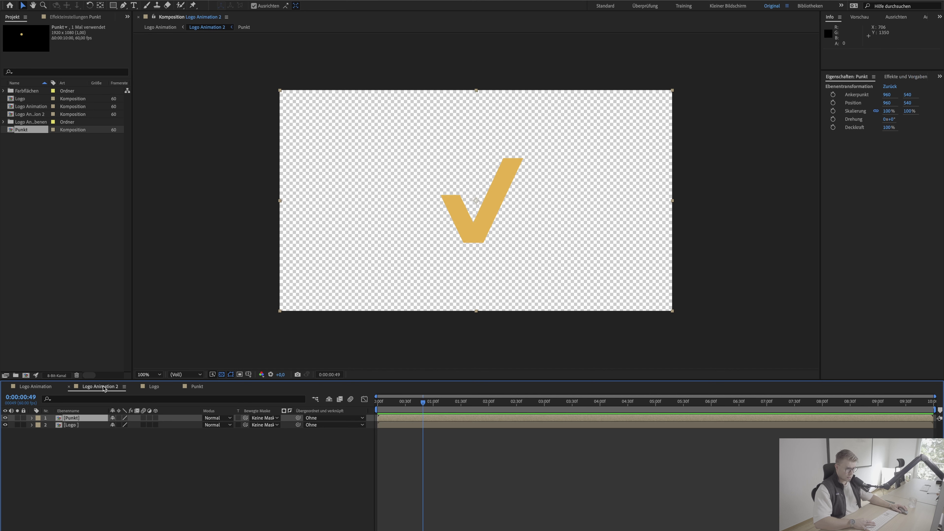
{"action": "left_click", "coordinate": [398, 460]}
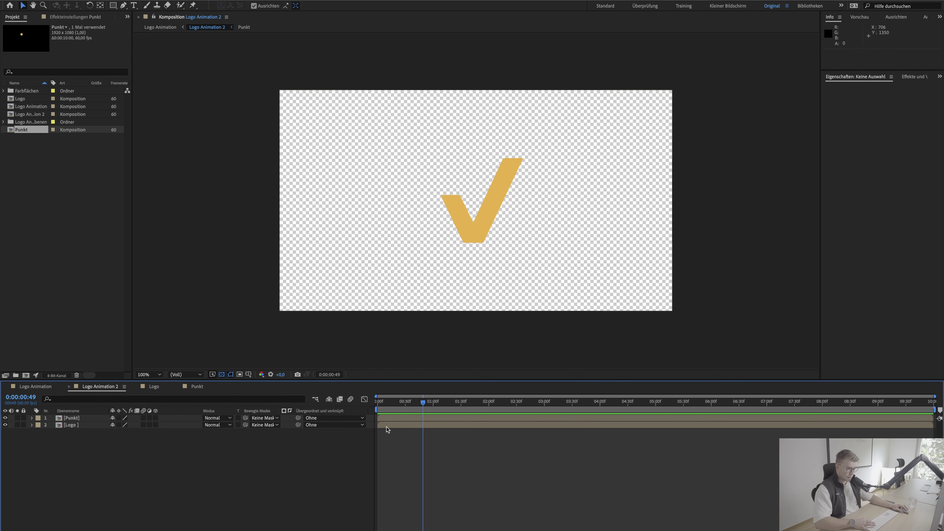
{"action": "mouse_move", "coordinate": [386, 429]}
{"action": "left_mouse_down"}
{"action": "mouse_move", "coordinate": [405, 429]}
{"action": "mouse_move", "coordinate": [370, 405]}
{"action": "left_mouse_up"}
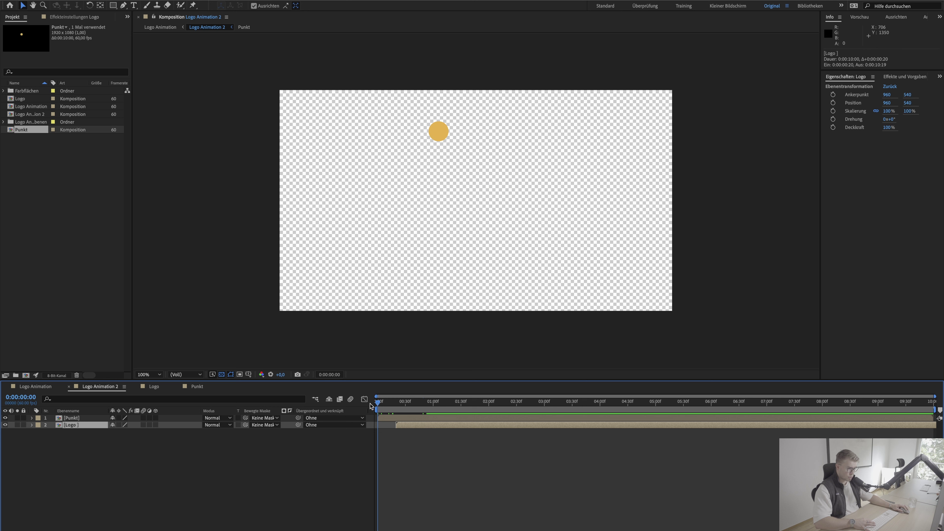
{"action": "key", "text": "space"}
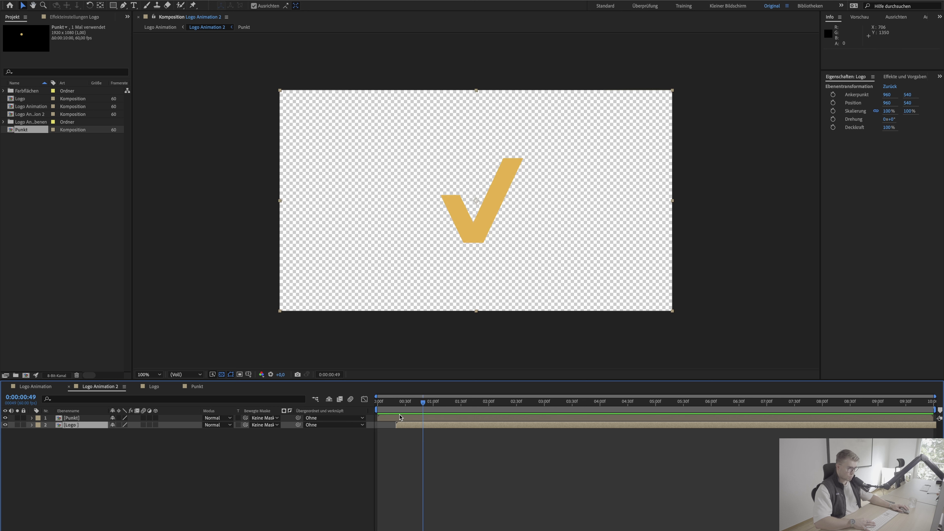
{"action": "left_click_drag", "start_coordinate": [388, 403], "coordinate": [422, 426]}
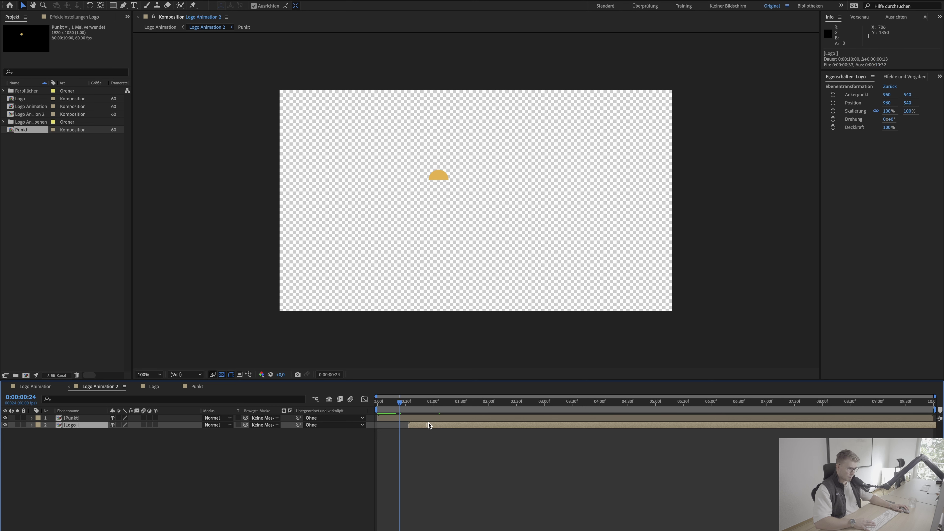
{"action": "key", "text": "space"}
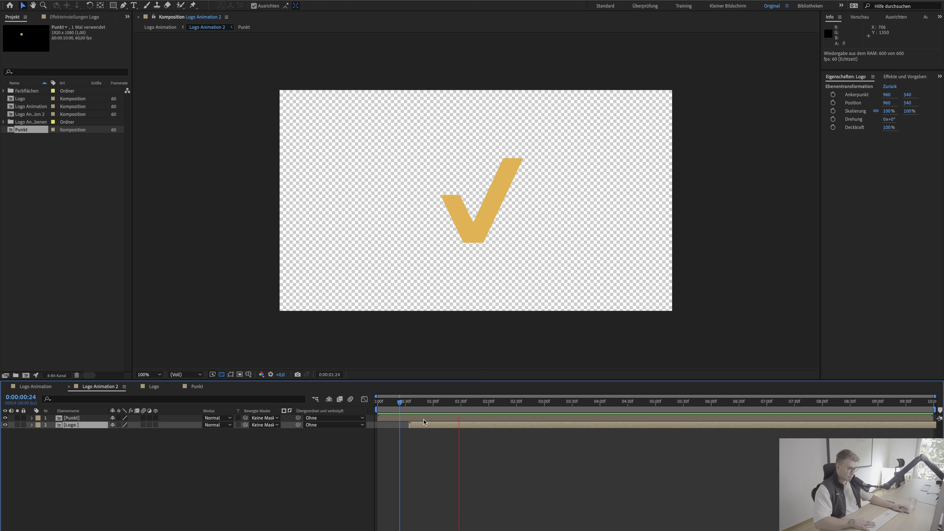
{"action": "left_click_drag", "start_coordinate": [409, 424], "coordinate": [410, 425]}
{"action": "left_click", "coordinate": [381, 409]}
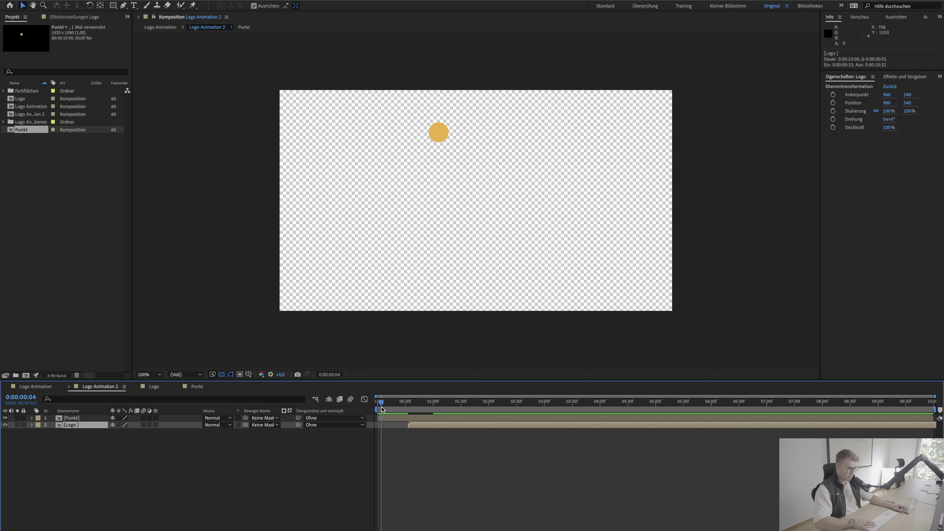
{"action": "key", "text": "space"}
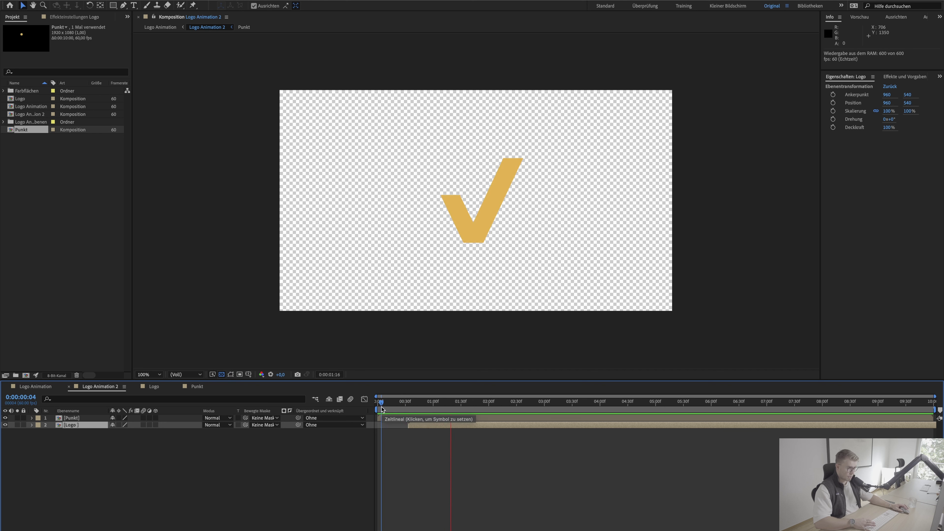
{"action": "key", "text": "space"}
Play Logo Animation from the start to review it, then switch to the Logo composition
{"action": "left_click", "coordinate": [35, 386]}
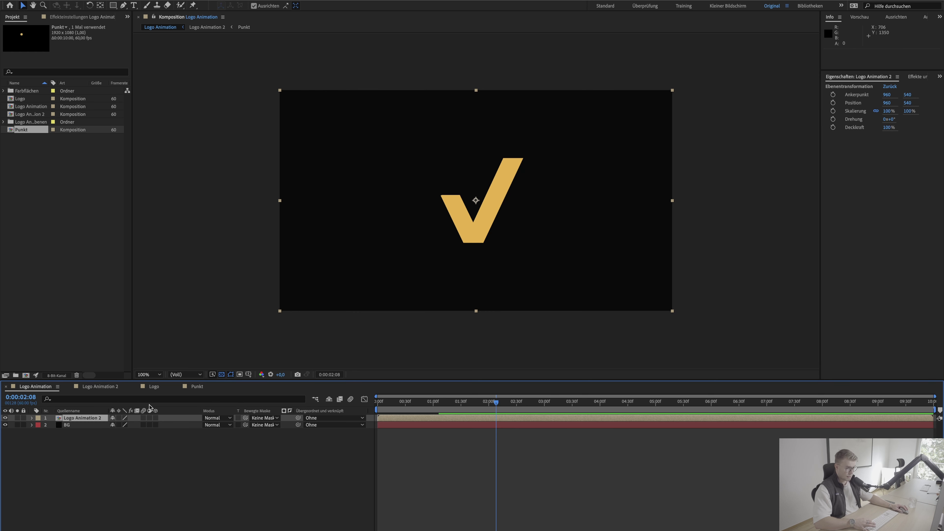
{"action": "key", "text": "Home"}
{"action": "key", "text": "space"}
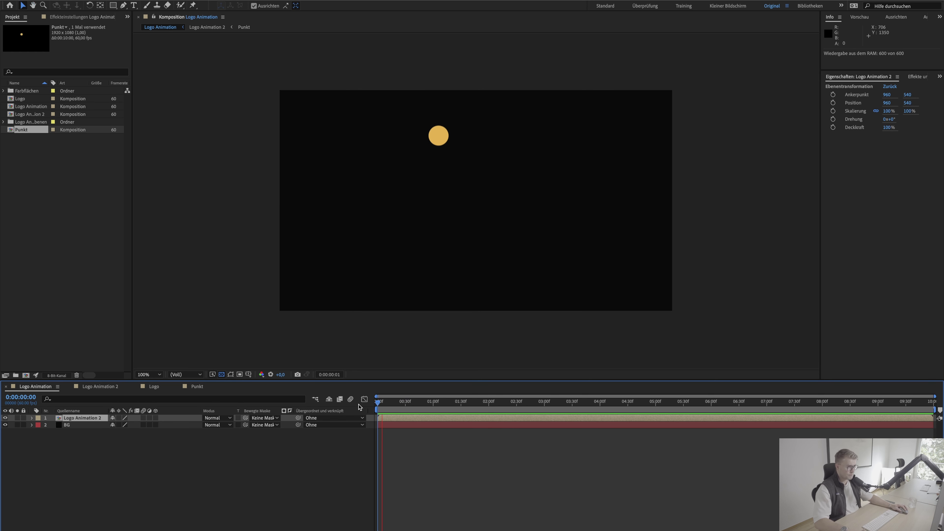
{"action": "key", "text": "space"}
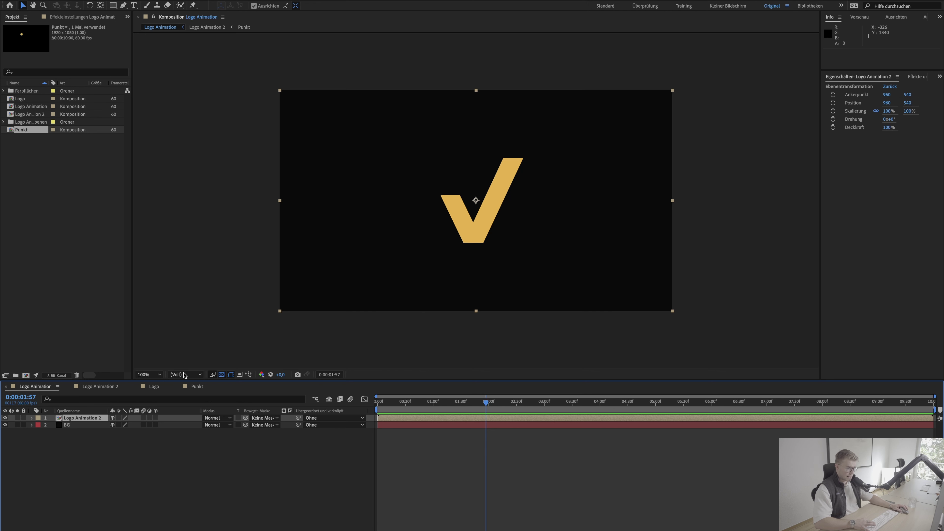
{"action": "left_click", "coordinate": [154, 389]}
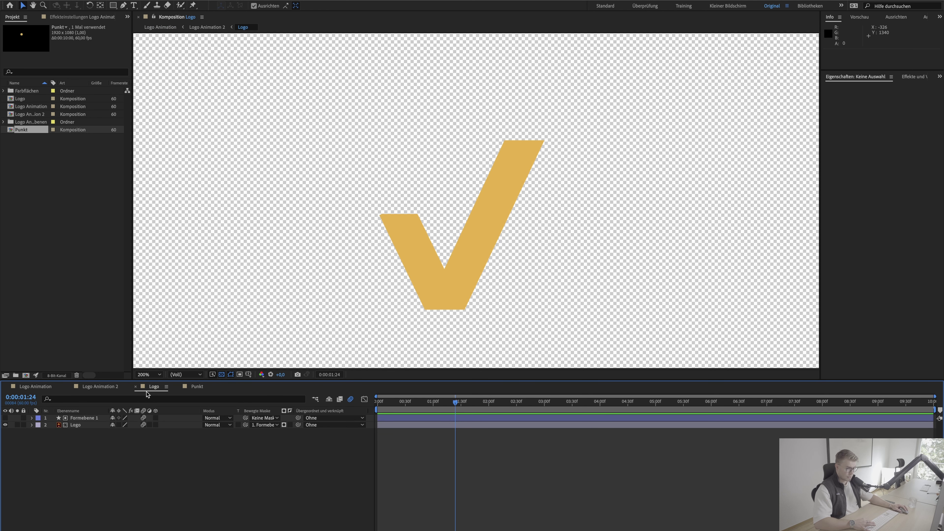
Move the checkmark's Trim Paths End keyframe later to about 0:00:00:58, preview, and return to Logo Animation
{"action": "key", "text": "u"}
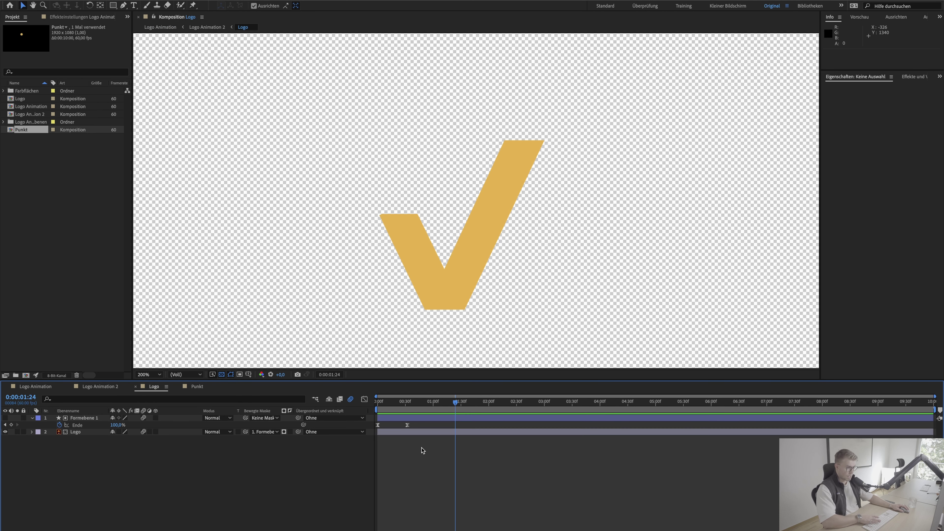
{"action": "left_click", "coordinate": [385, 424]}
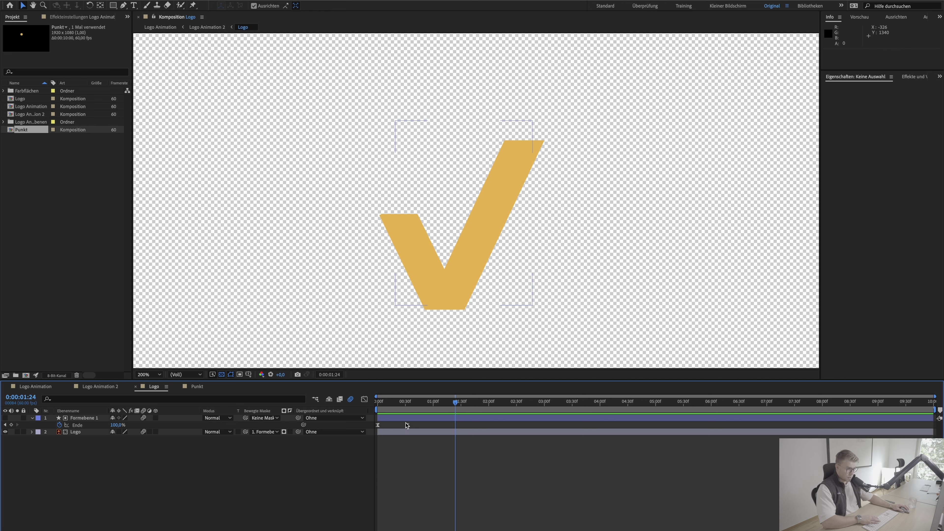
{"action": "left_click_drag", "start_coordinate": [407, 426], "coordinate": [431, 426]}
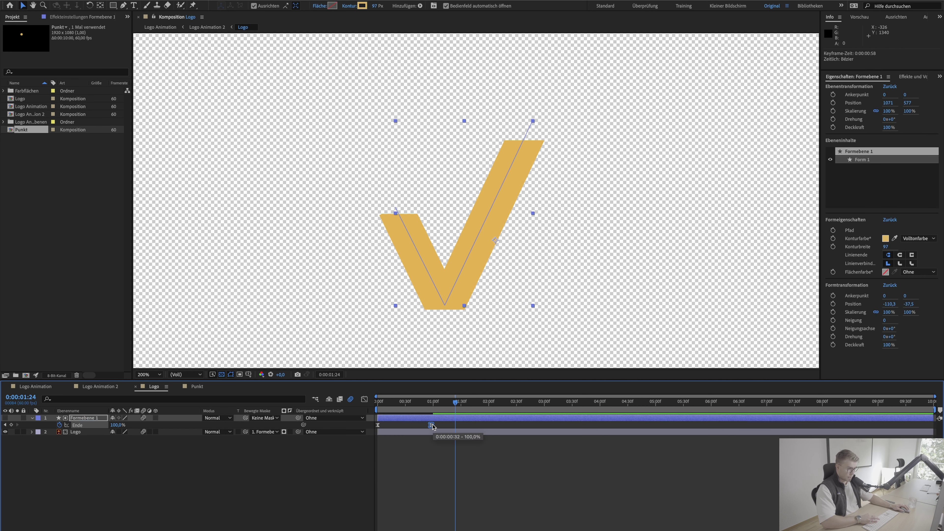
{"action": "key", "text": "Home"}
{"action": "key", "text": "space"}
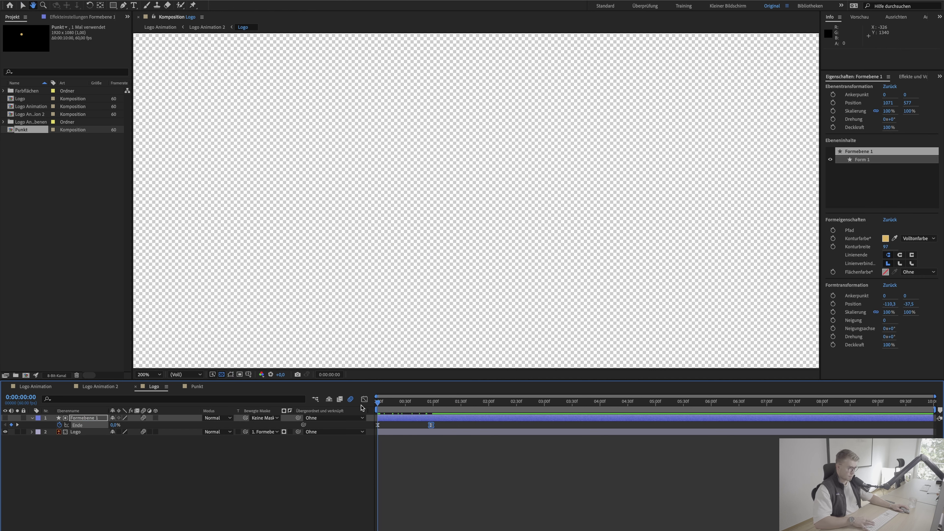
{"action": "key", "text": "ctrl+alt+shift+Up"}
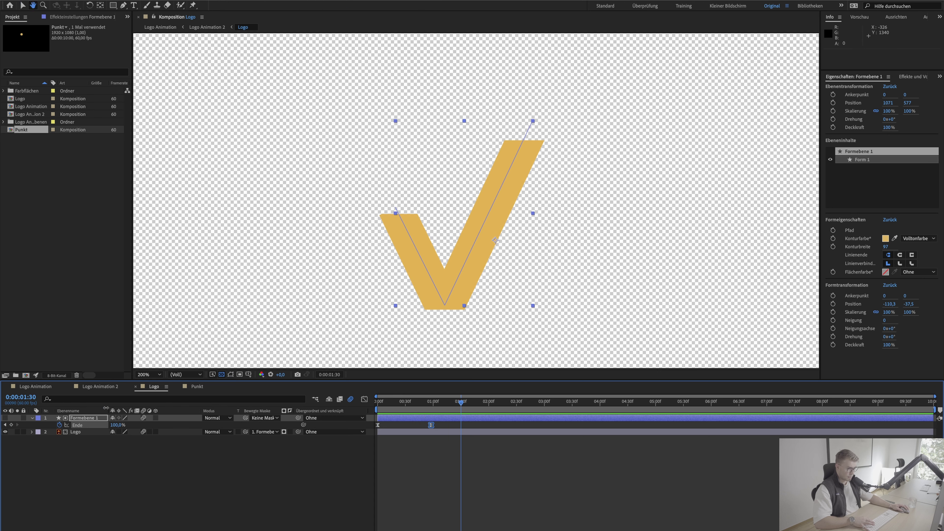
{"action": "key", "text": "ctrl+alt+shift+Up"}
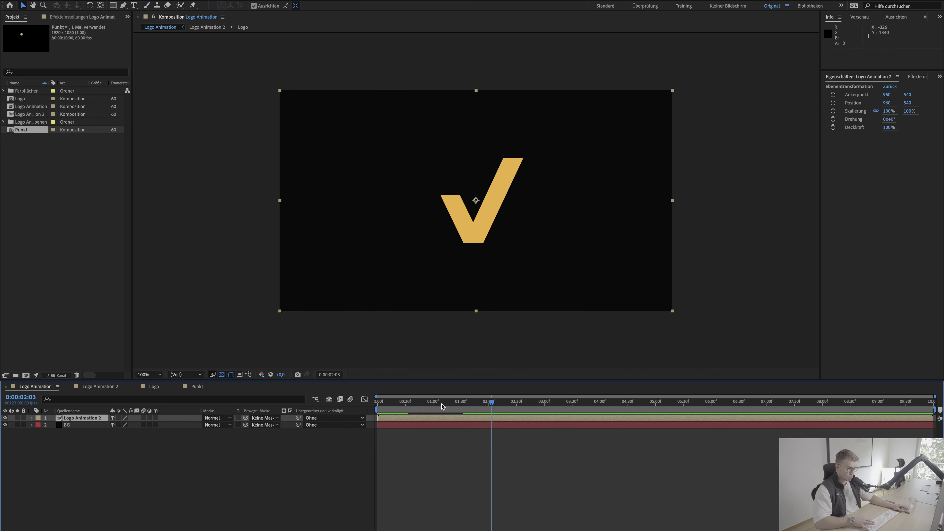
{"action": "key", "text": "Home"}
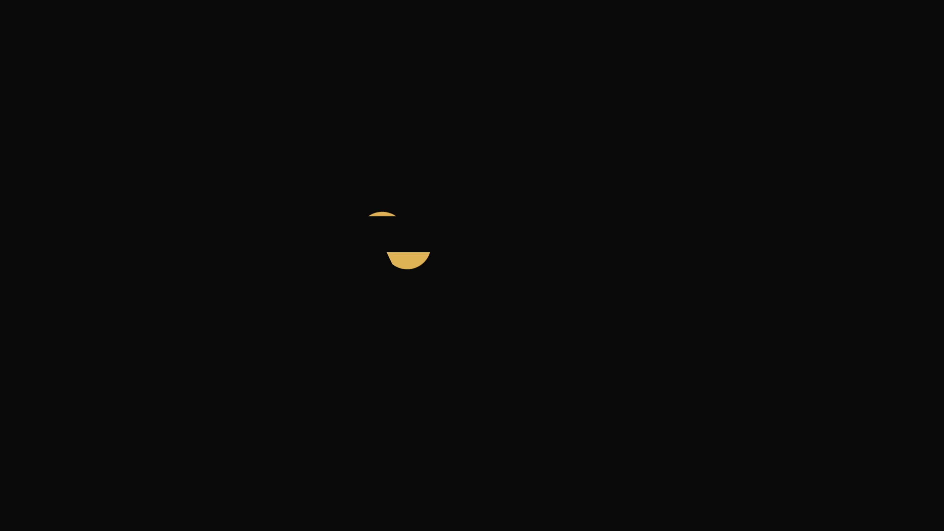